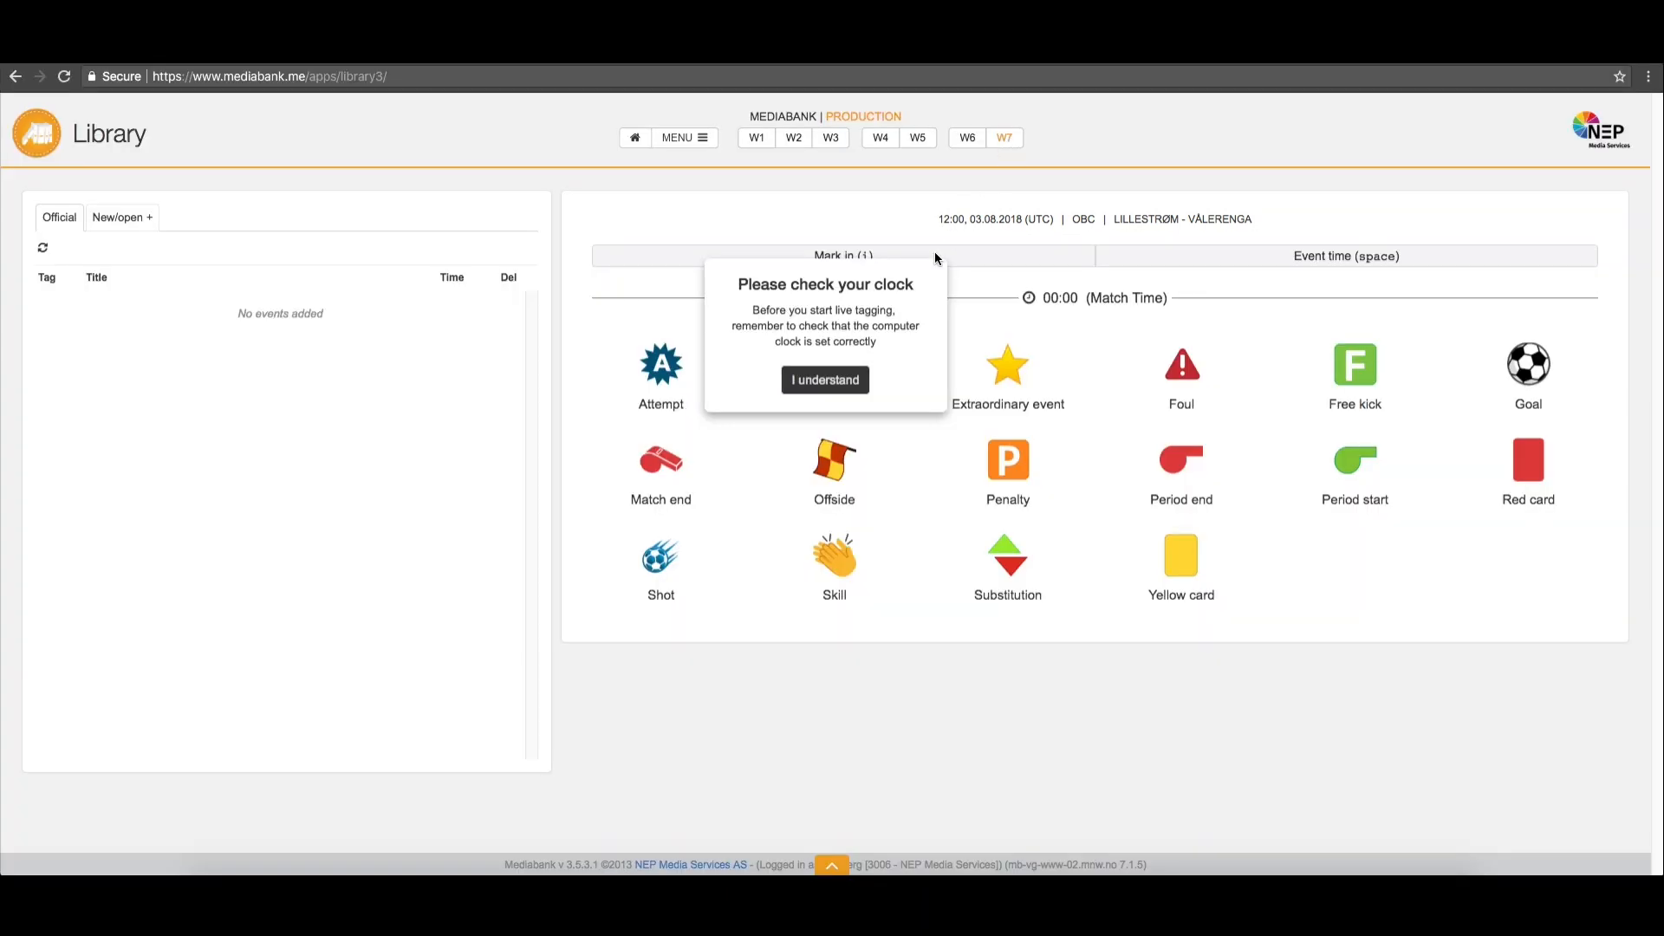
Acknowledge the clock reminder and log four undefined test events, alternating between mark-in and event time
{"action": "left_click", "coordinate": [824, 381]}
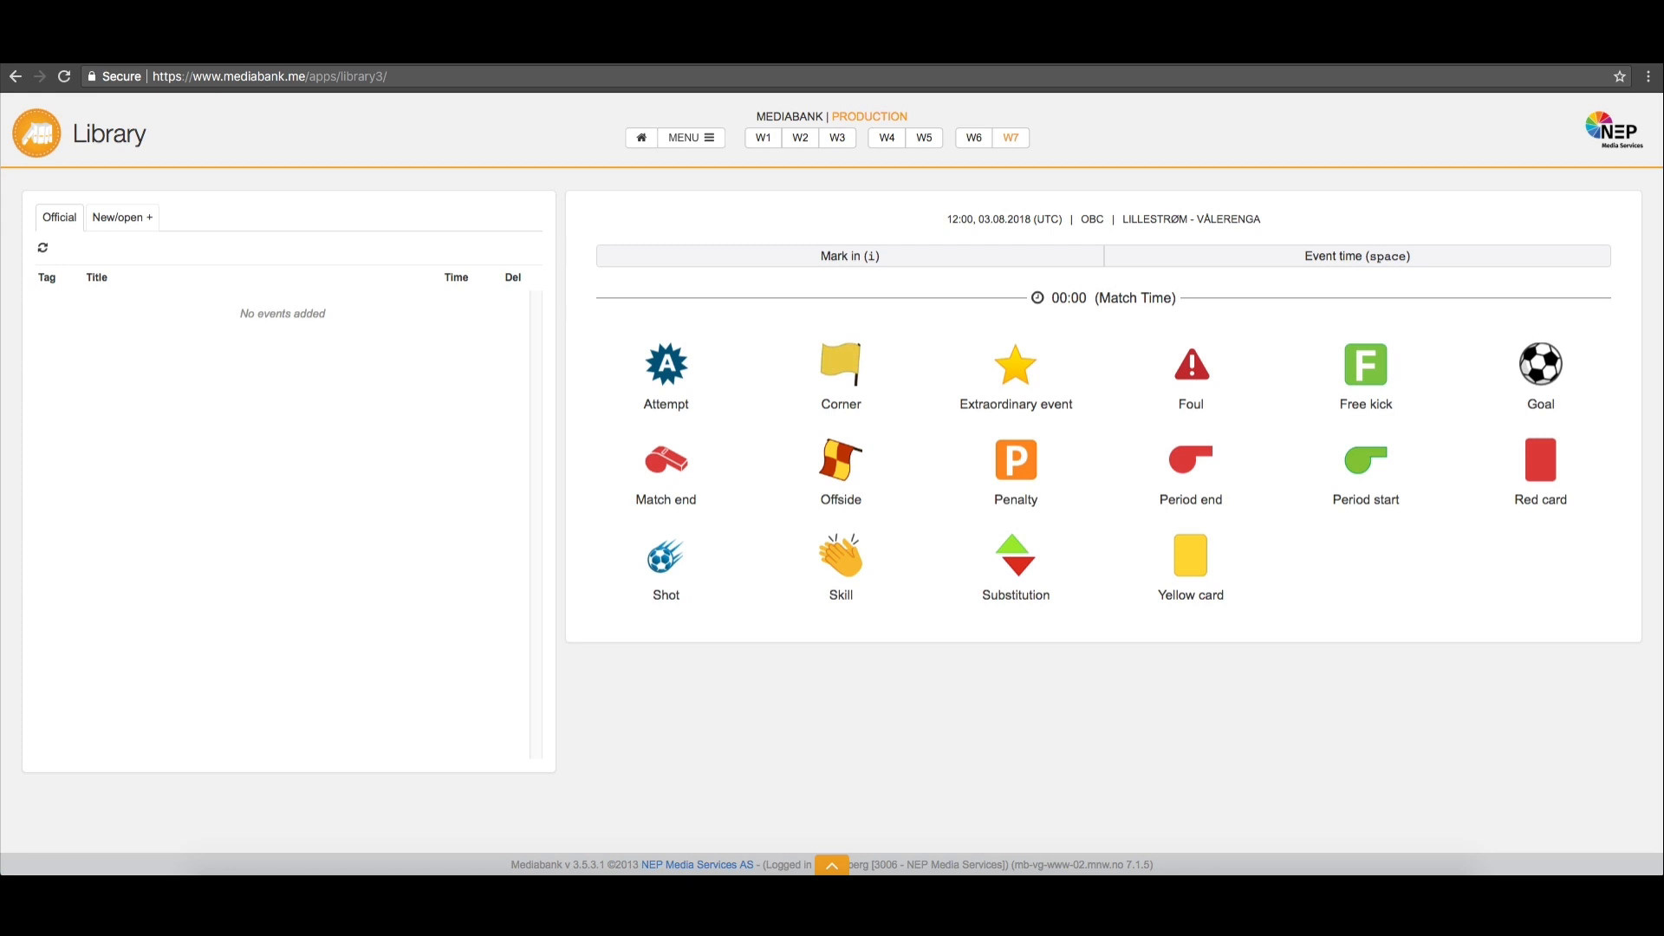
{"action": "left_click", "coordinate": [665, 260]}
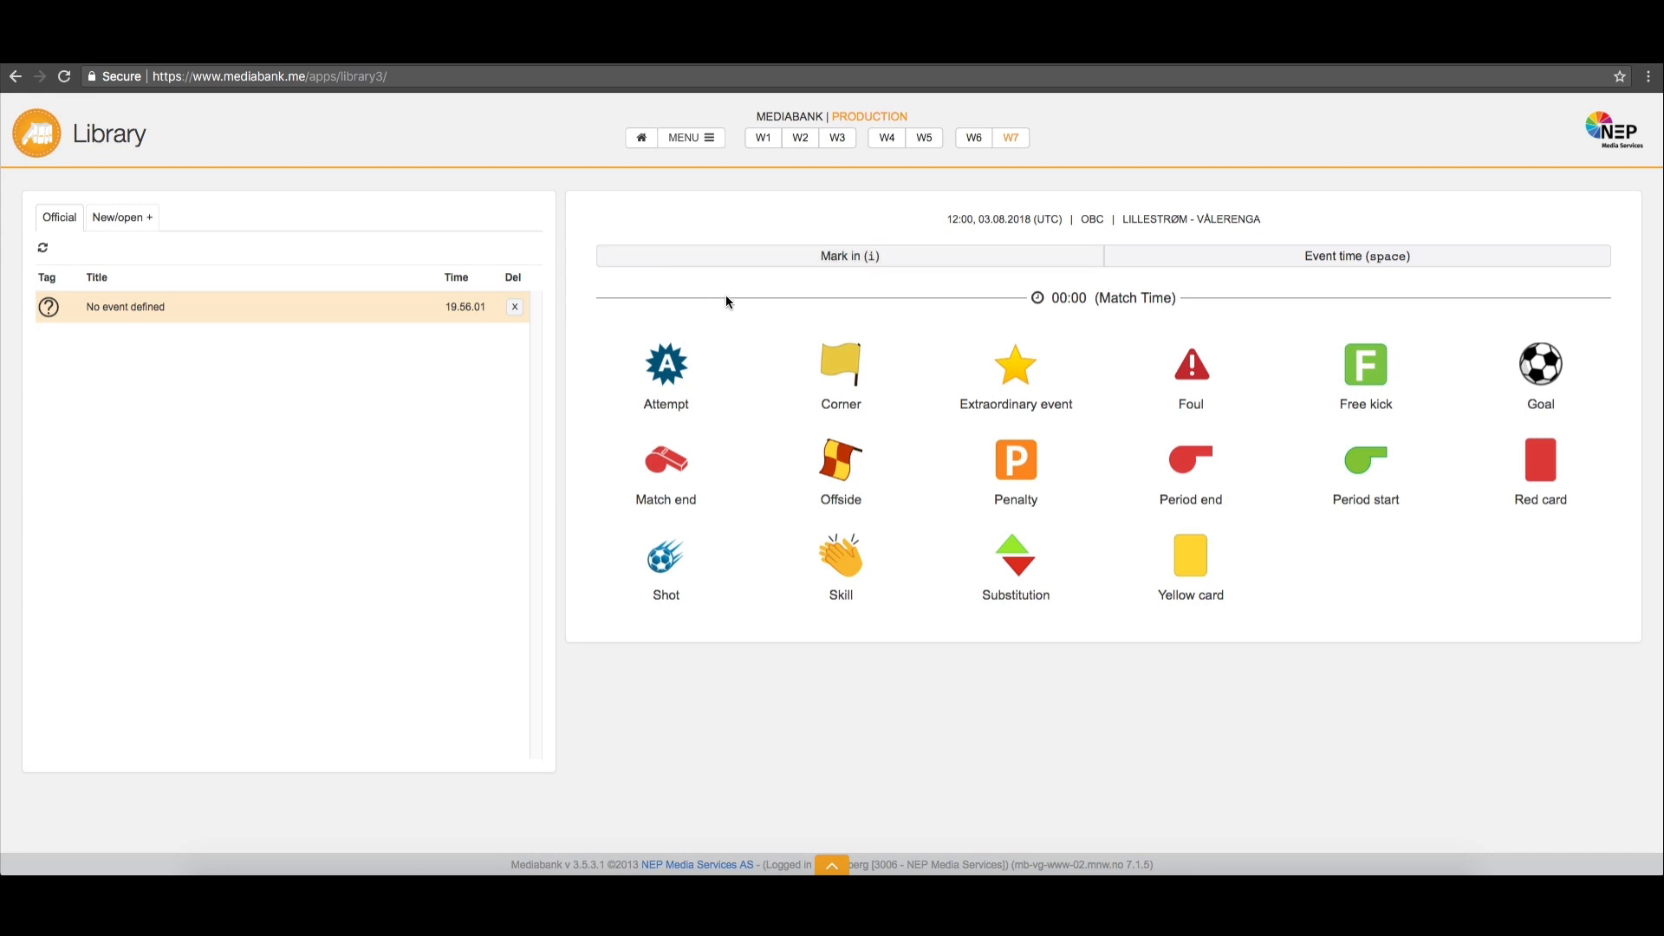
{"action": "left_click", "coordinate": [1176, 264]}
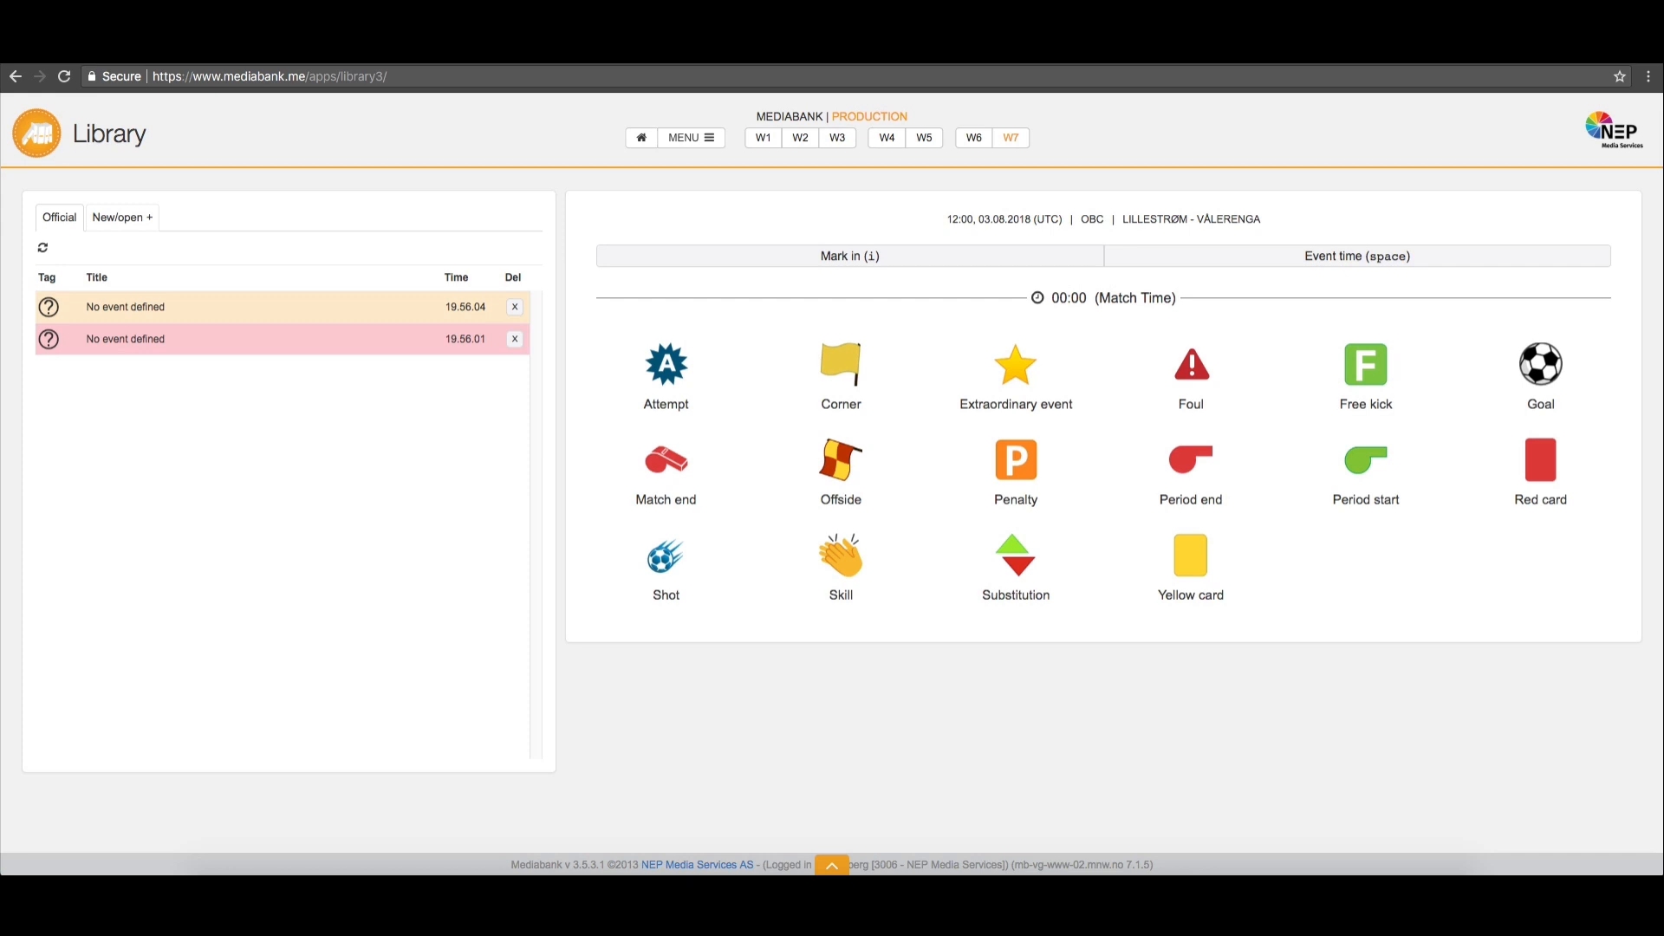
{"action": "key", "text": "i"}
{"action": "key", "text": "space"}
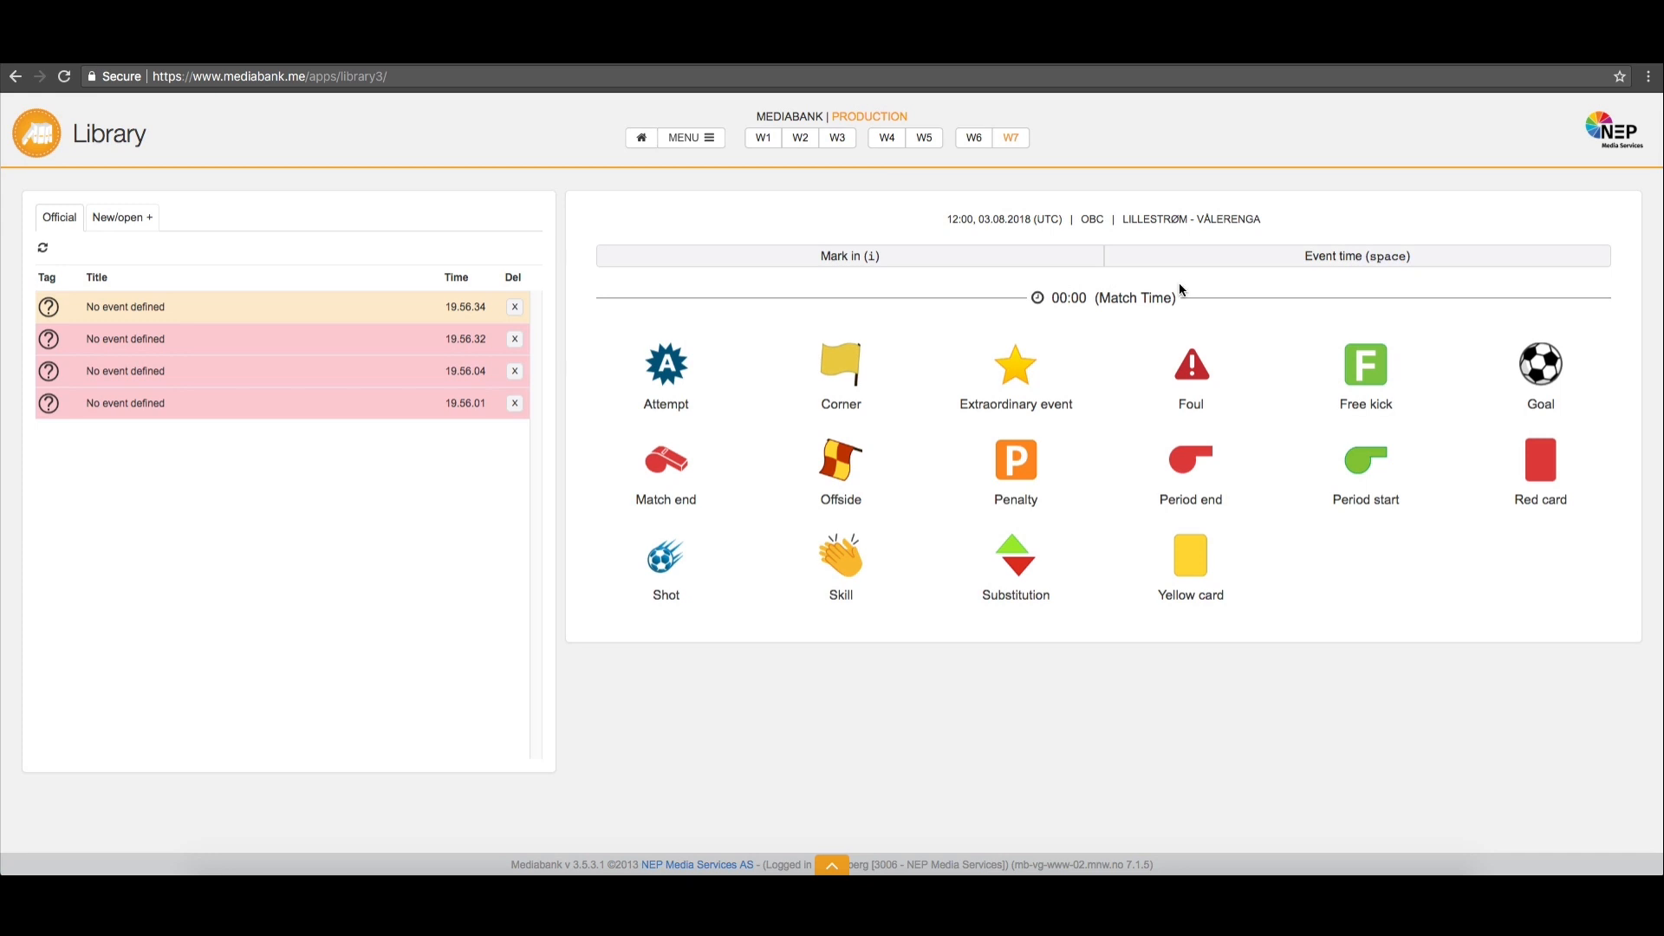
Delete all four undefined events from the Official event list, confirming each deletion
{"action": "left_click", "coordinate": [516, 309]}
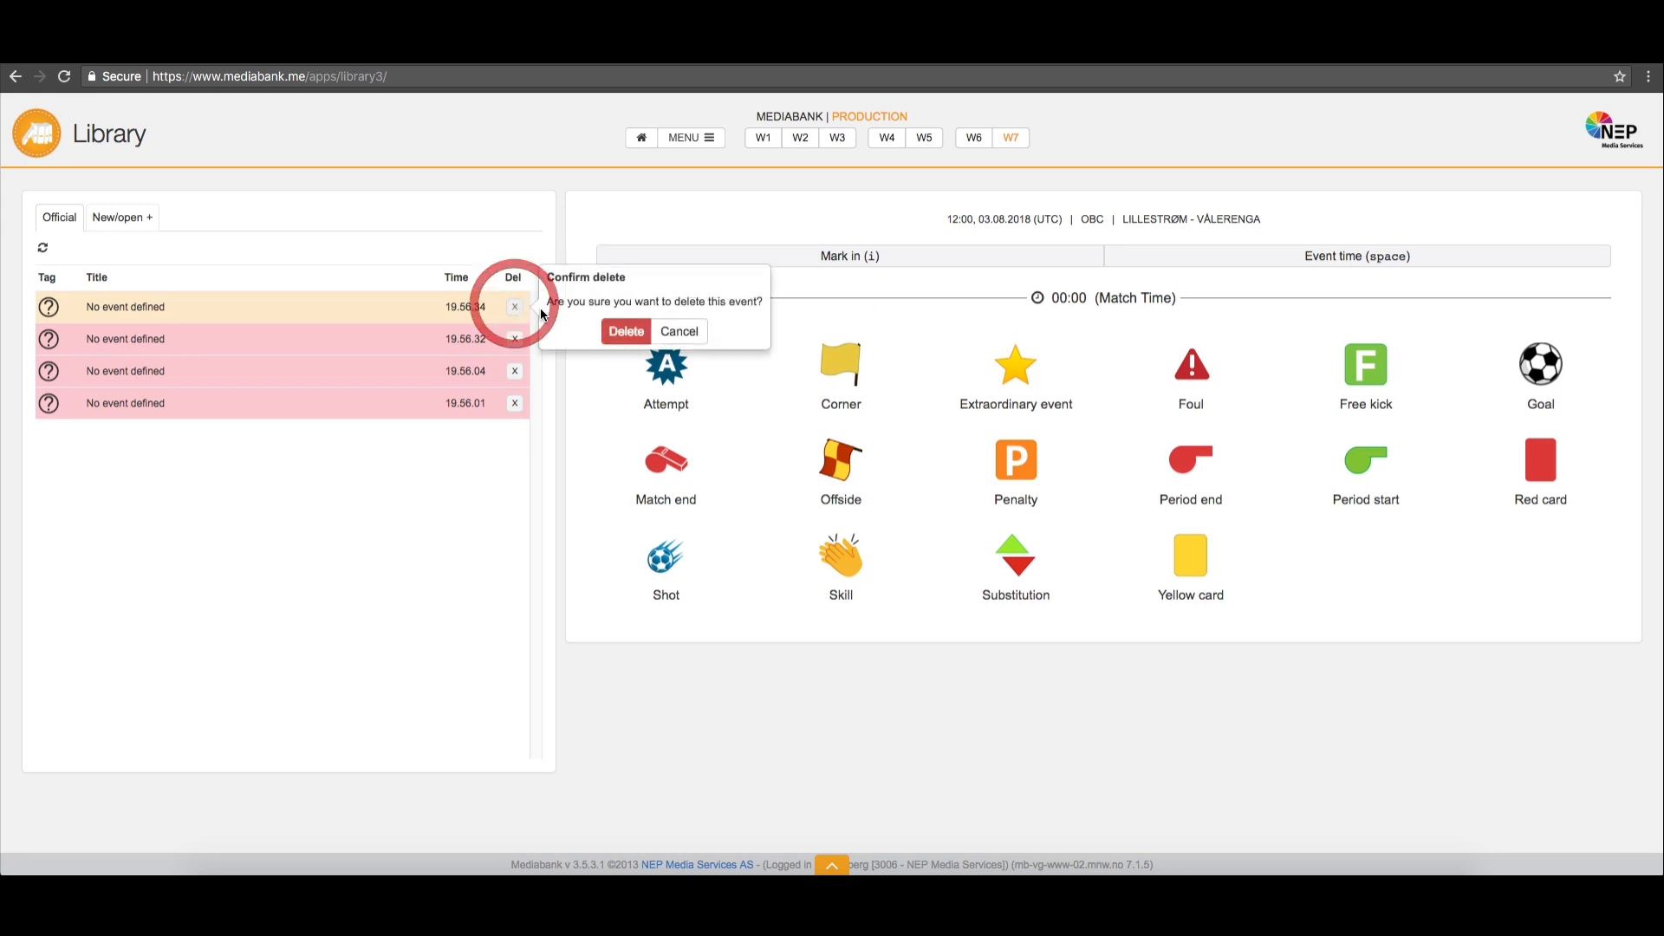
{"action": "left_click", "coordinate": [626, 331]}
{"action": "left_click", "coordinate": [515, 307]}
{"action": "left_click", "coordinate": [626, 331]}
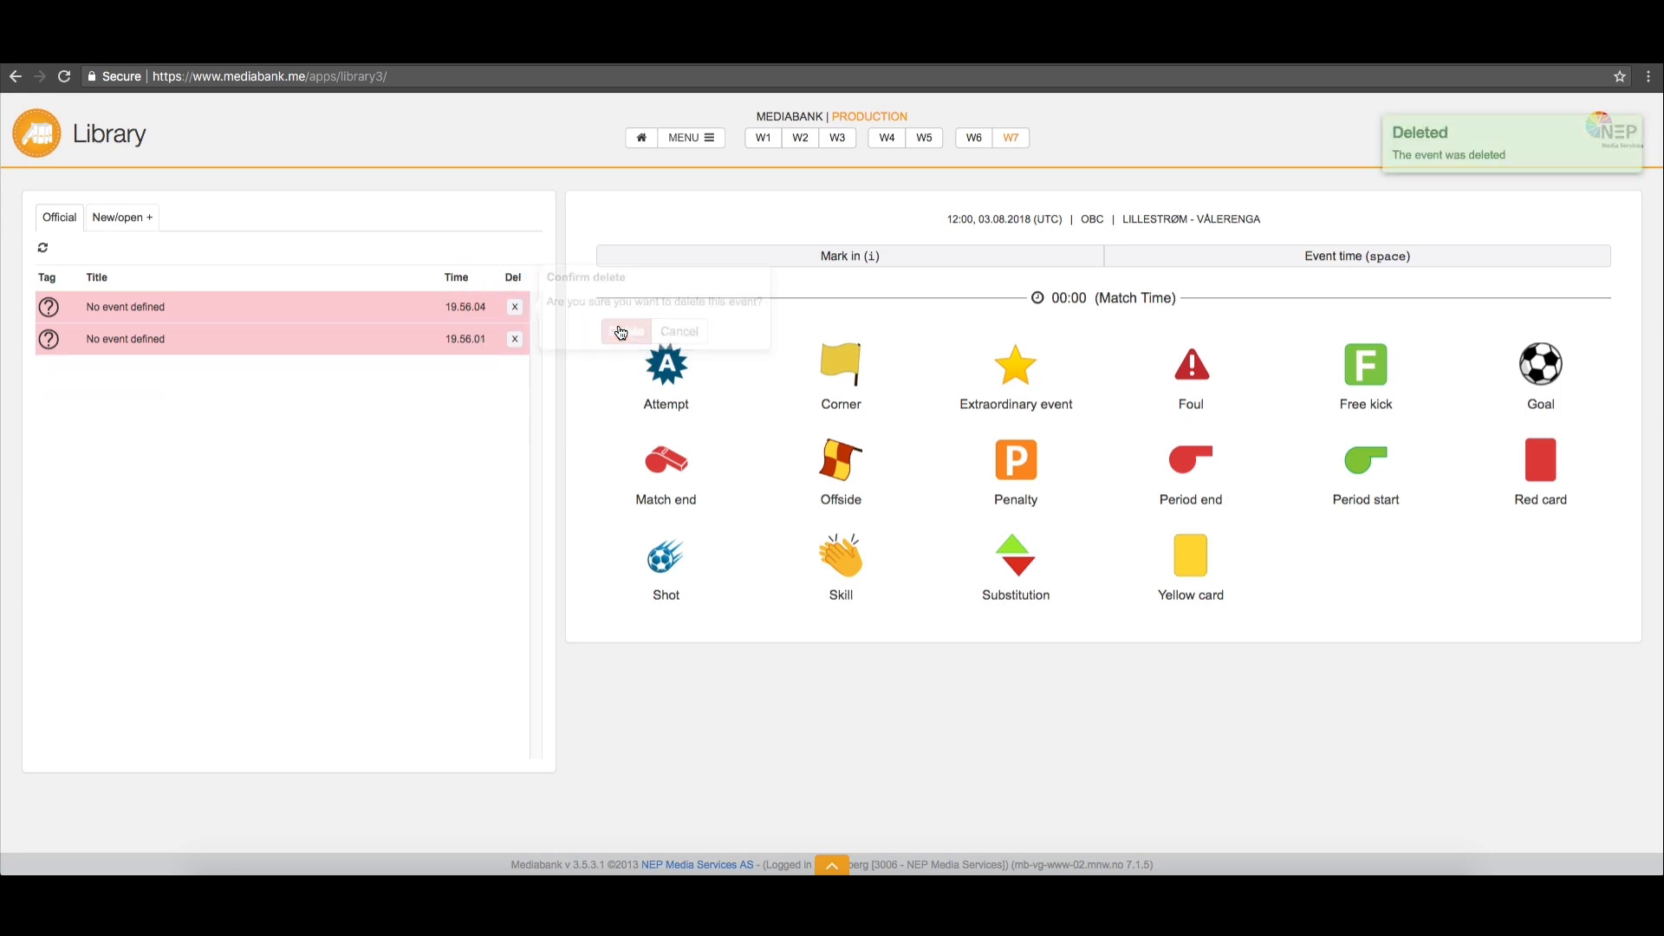
{"action": "left_click", "coordinate": [514, 307]}
{"action": "left_click", "coordinate": [626, 331]}
{"action": "left_click", "coordinate": [515, 306]}
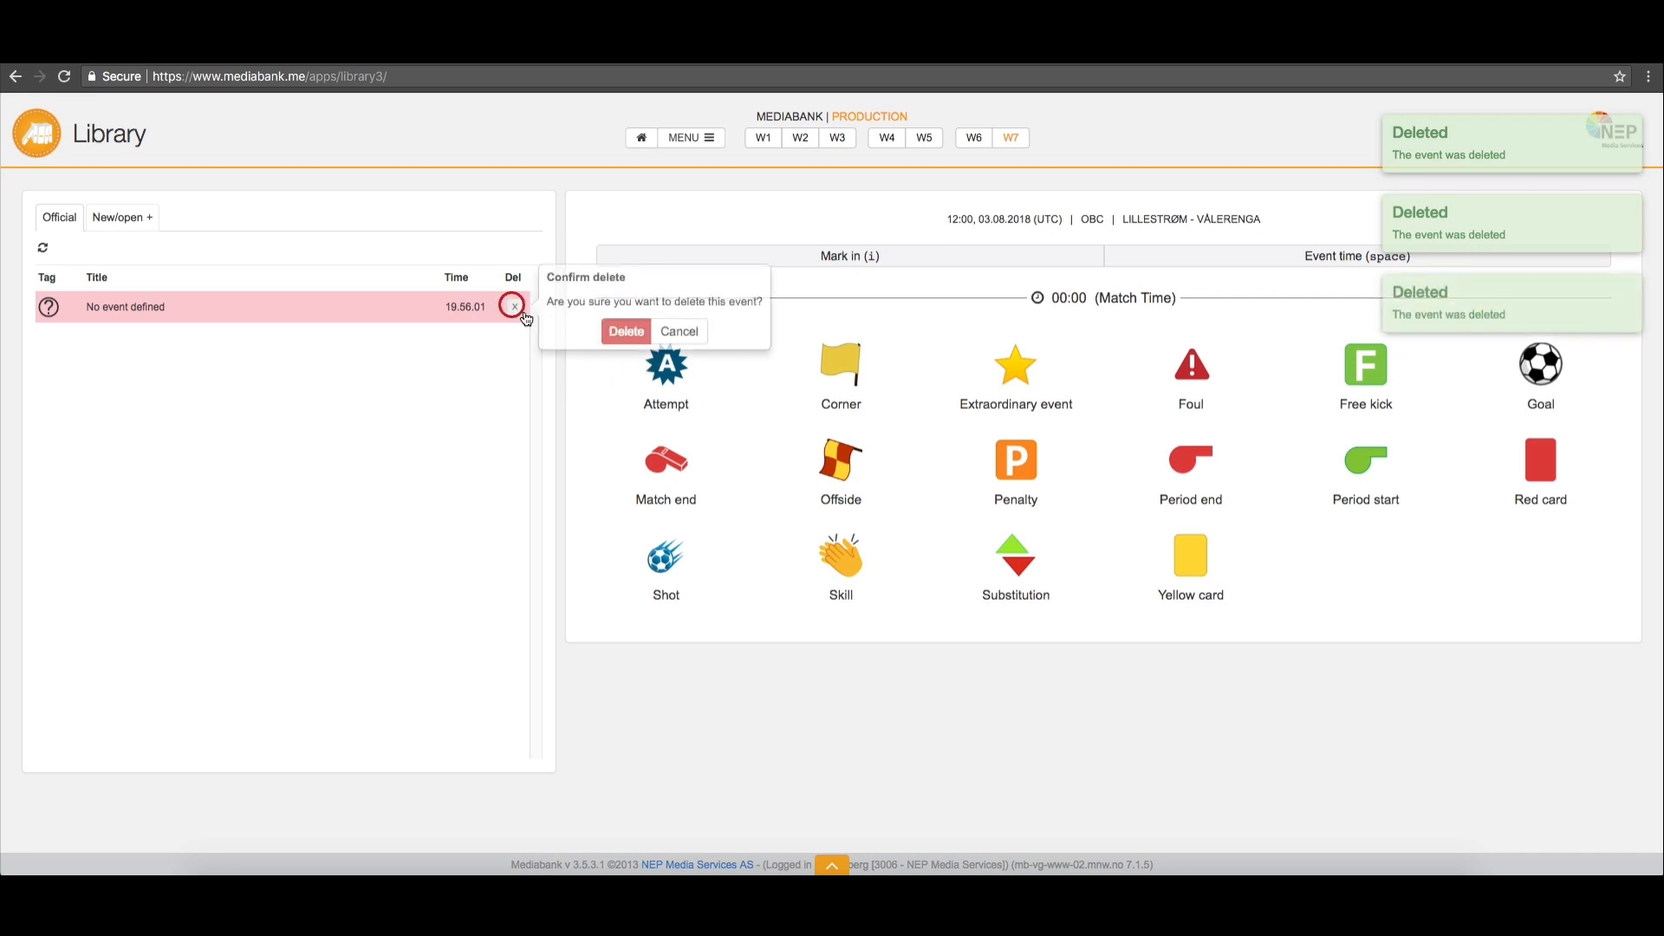
{"action": "left_click", "coordinate": [626, 331]}
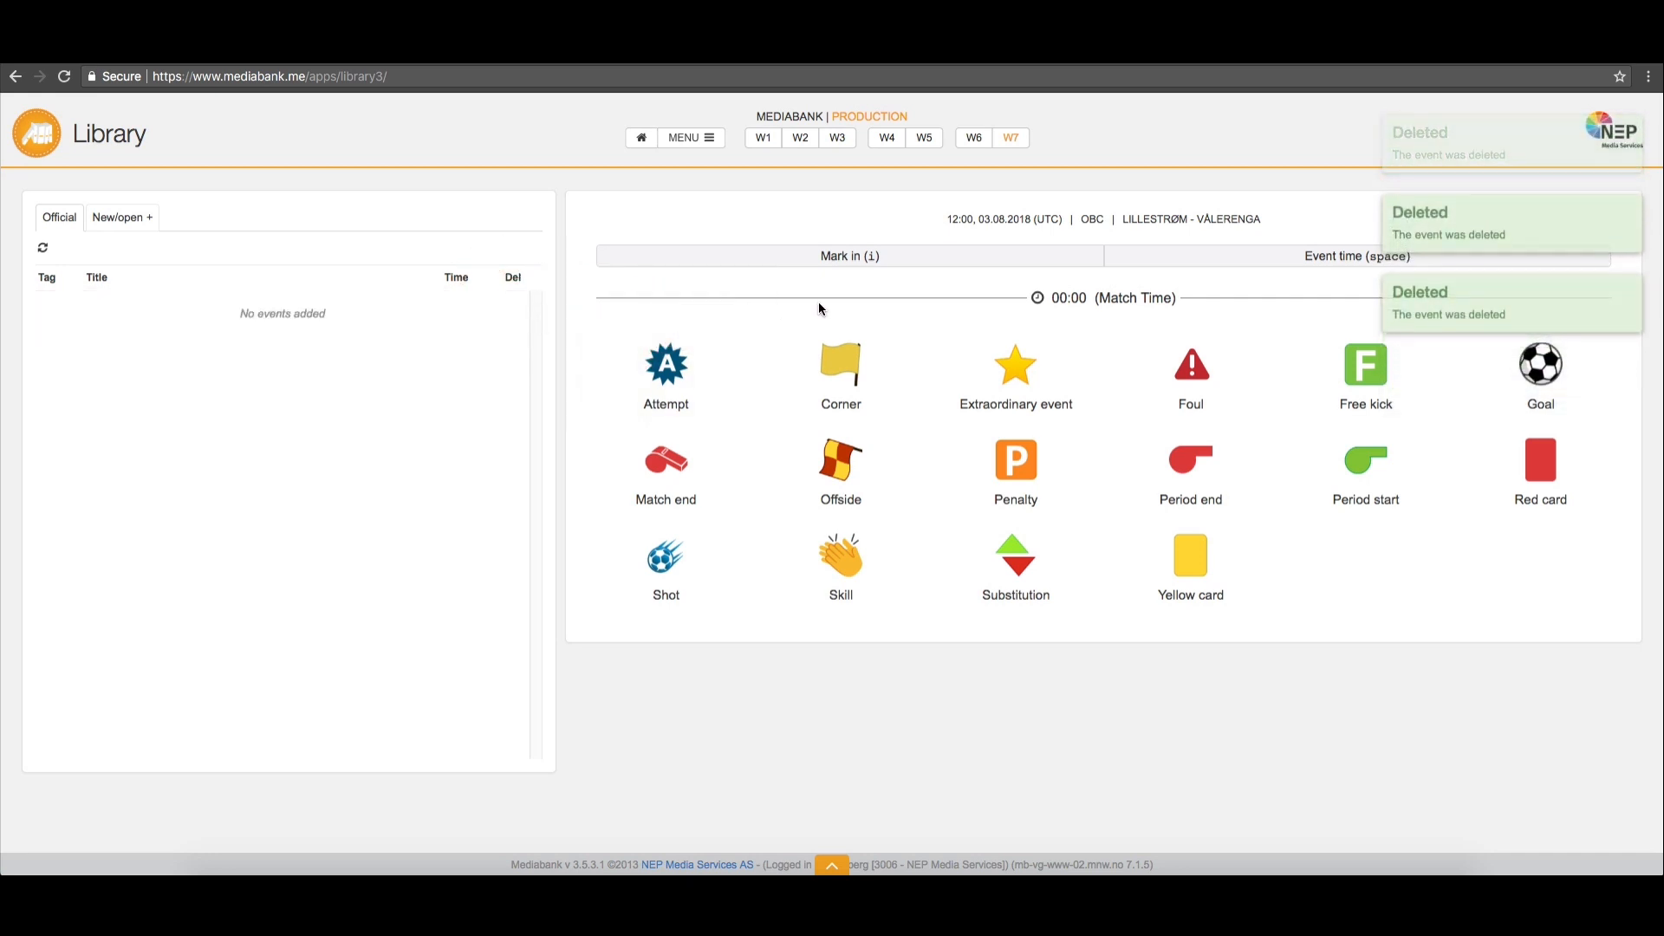
Log a new event by event time, tag it as a free kick and change its event type to Offside
{"action": "left_click", "coordinate": [1178, 262]}
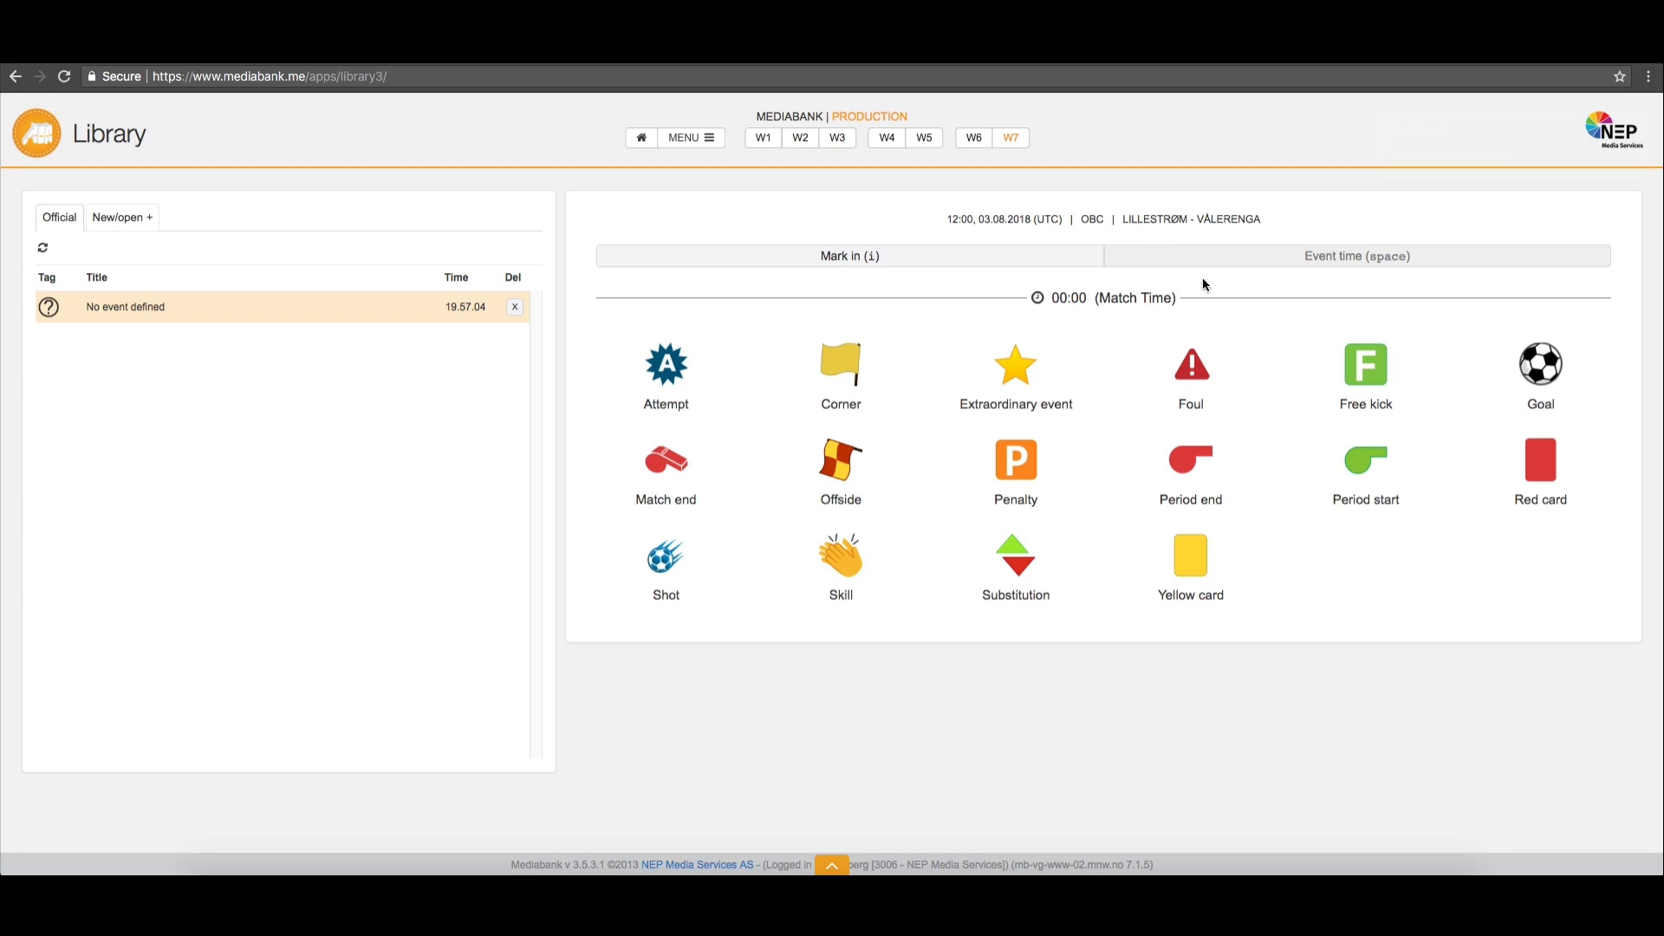
{"action": "left_click", "coordinate": [1337, 371]}
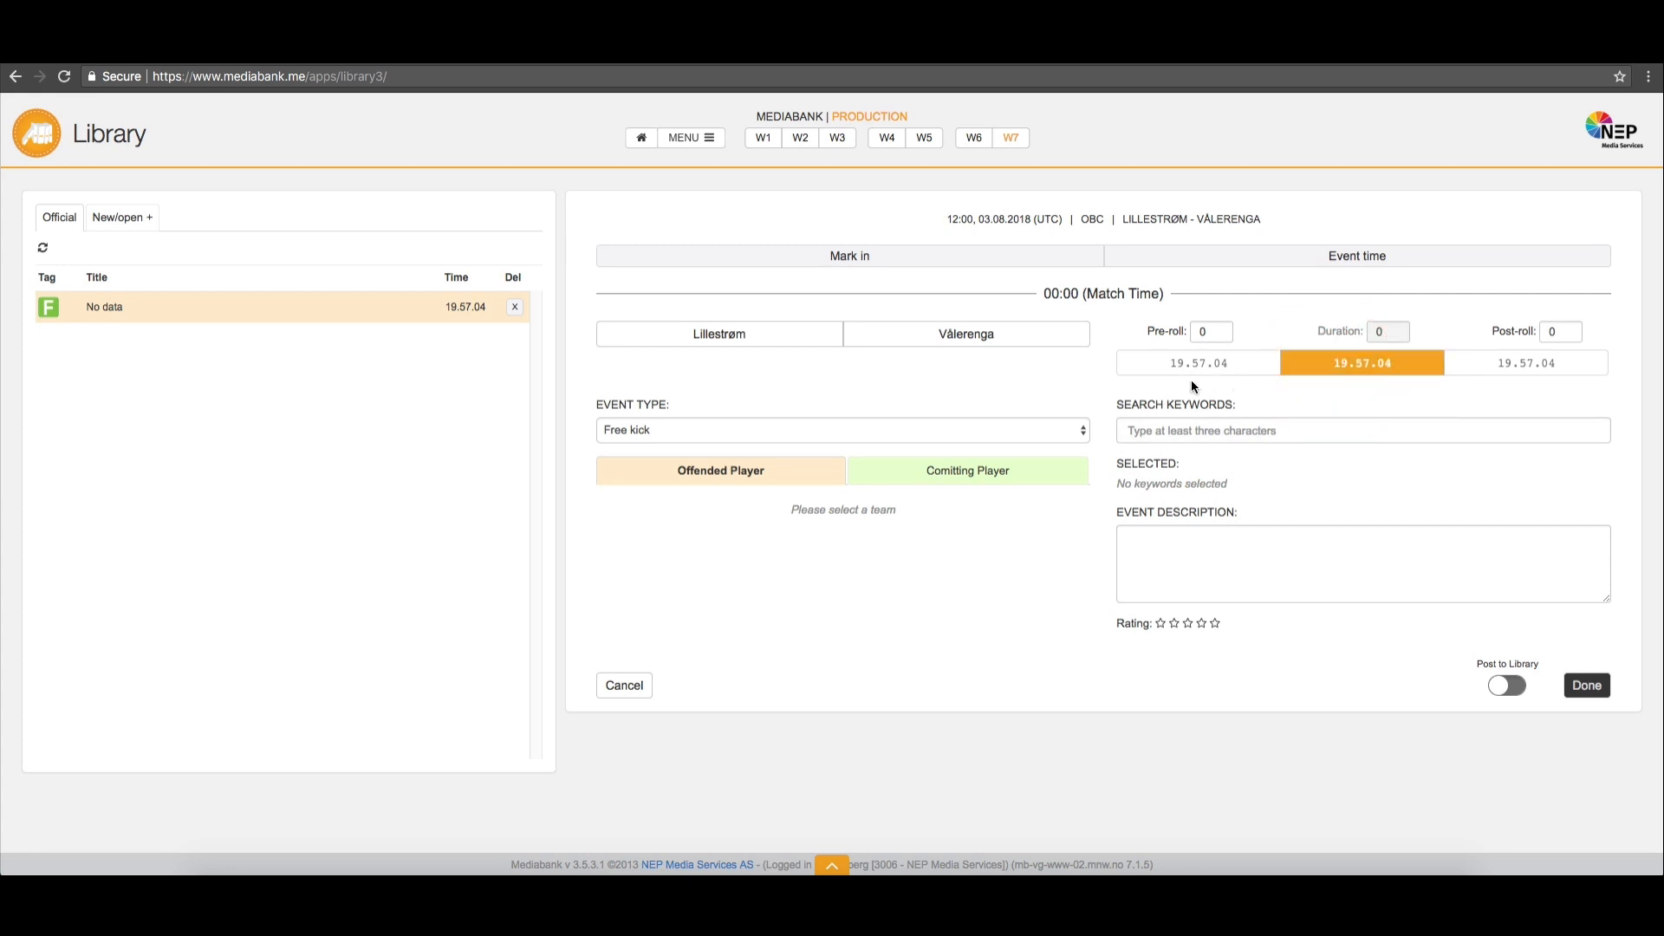
{"action": "left_click", "coordinate": [1012, 425]}
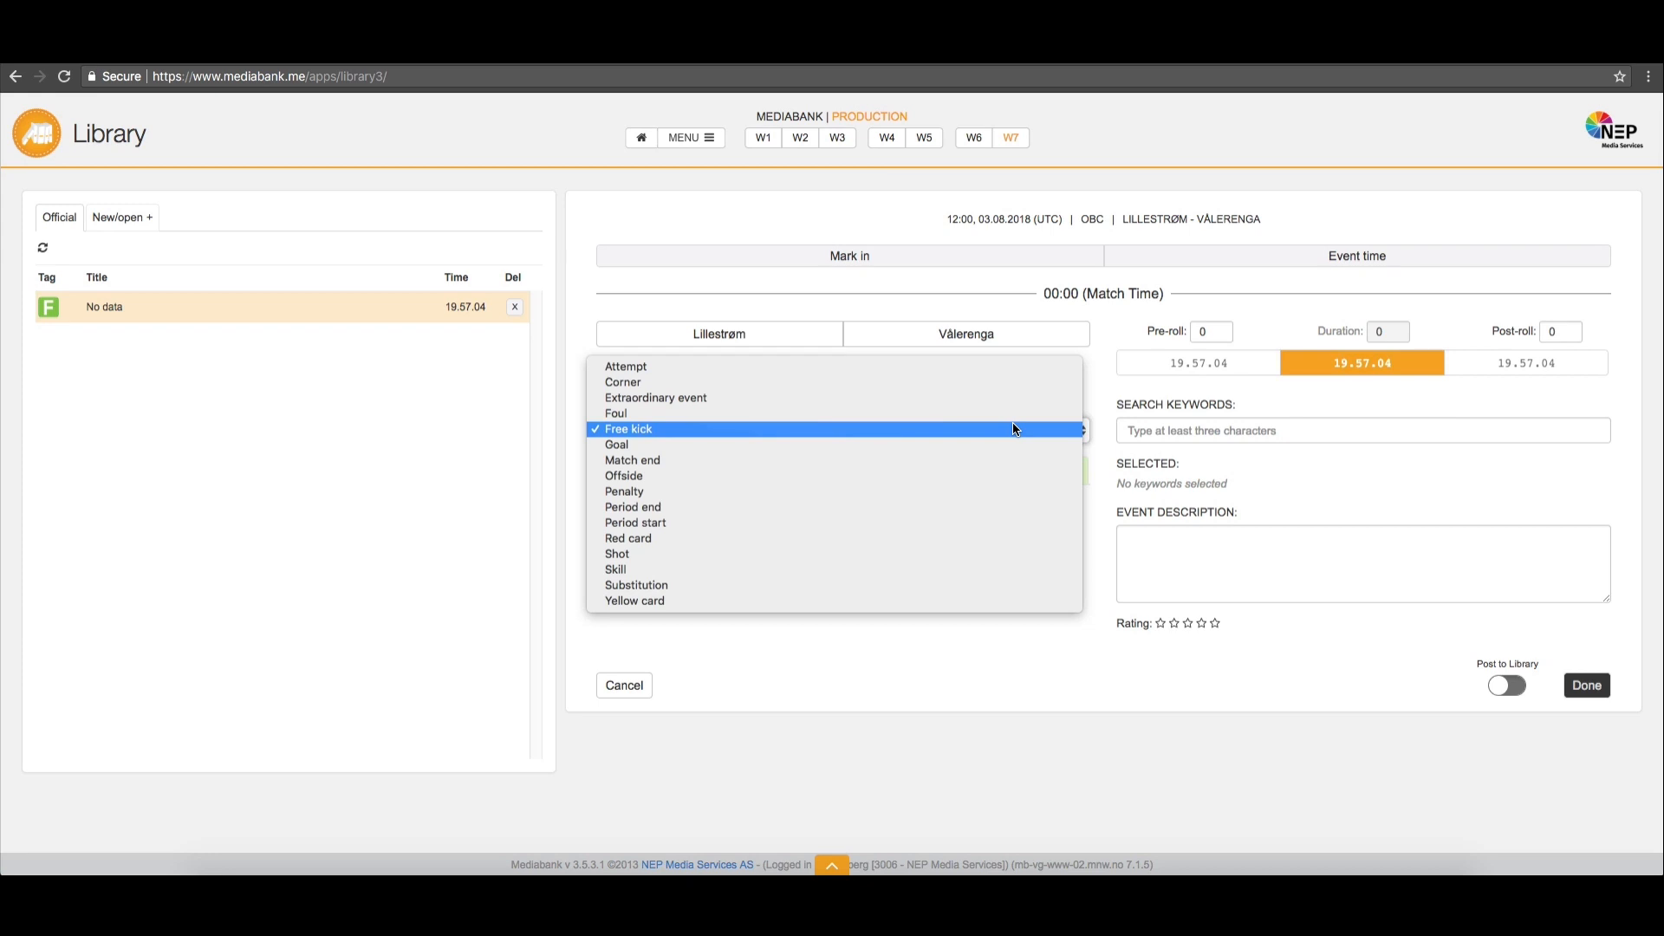
{"action": "left_click", "coordinate": [981, 475]}
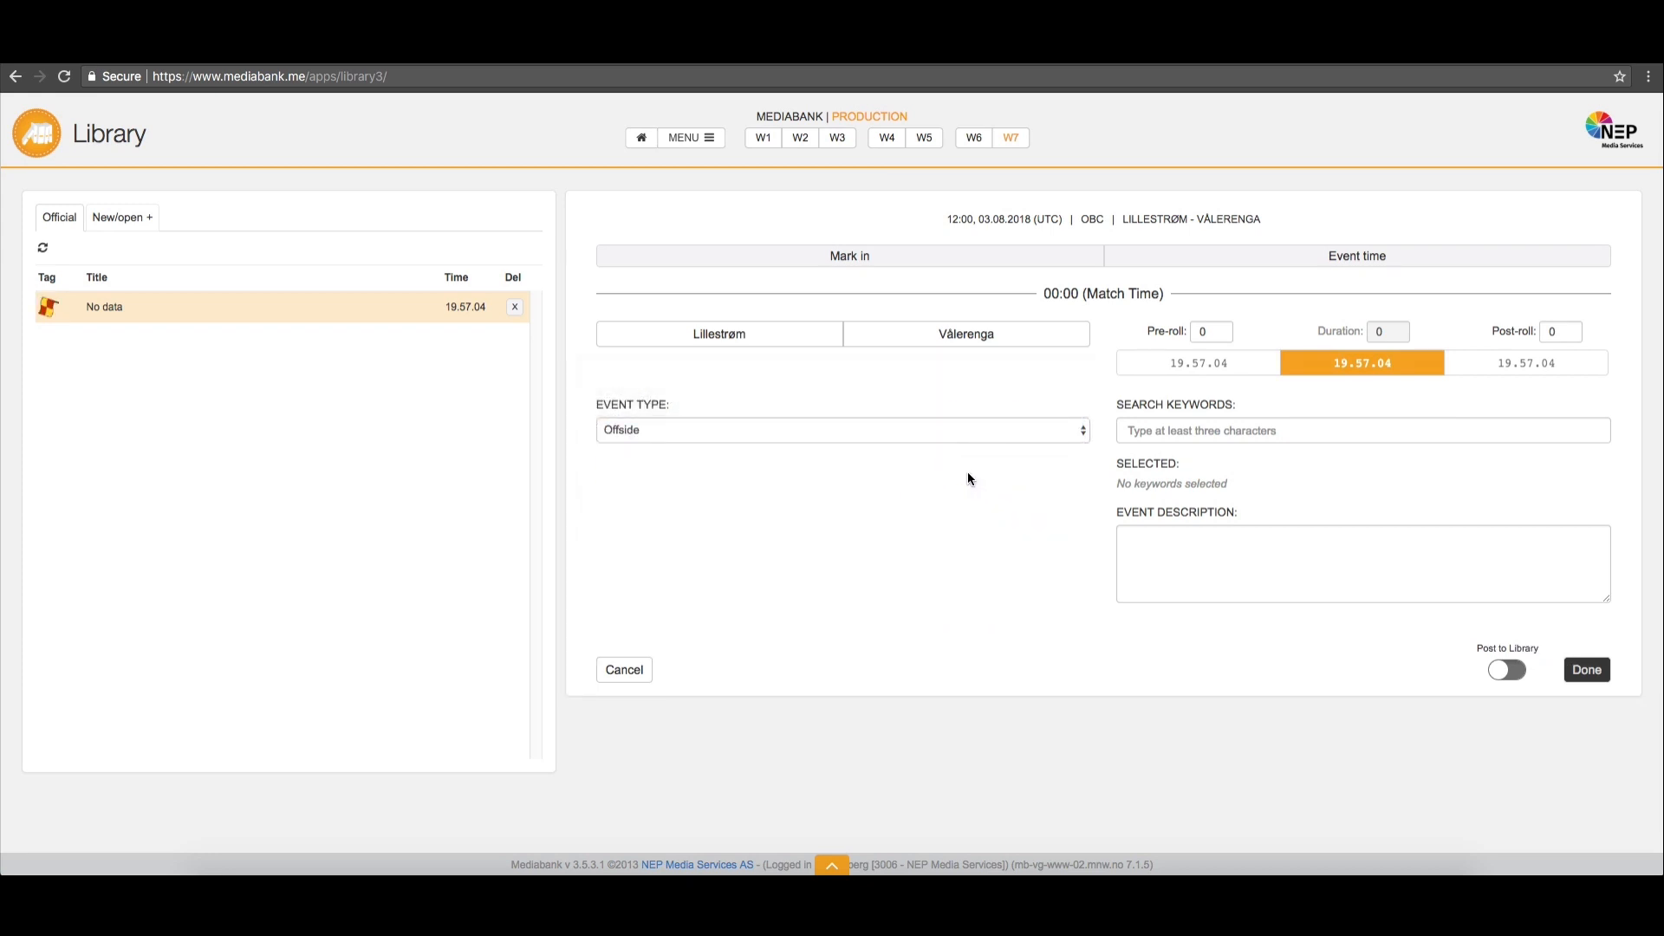
Fill in the offside event with the team Vålerenga, the equipment keyword camera and the description "Test"
{"action": "left_click", "coordinate": [922, 338]}
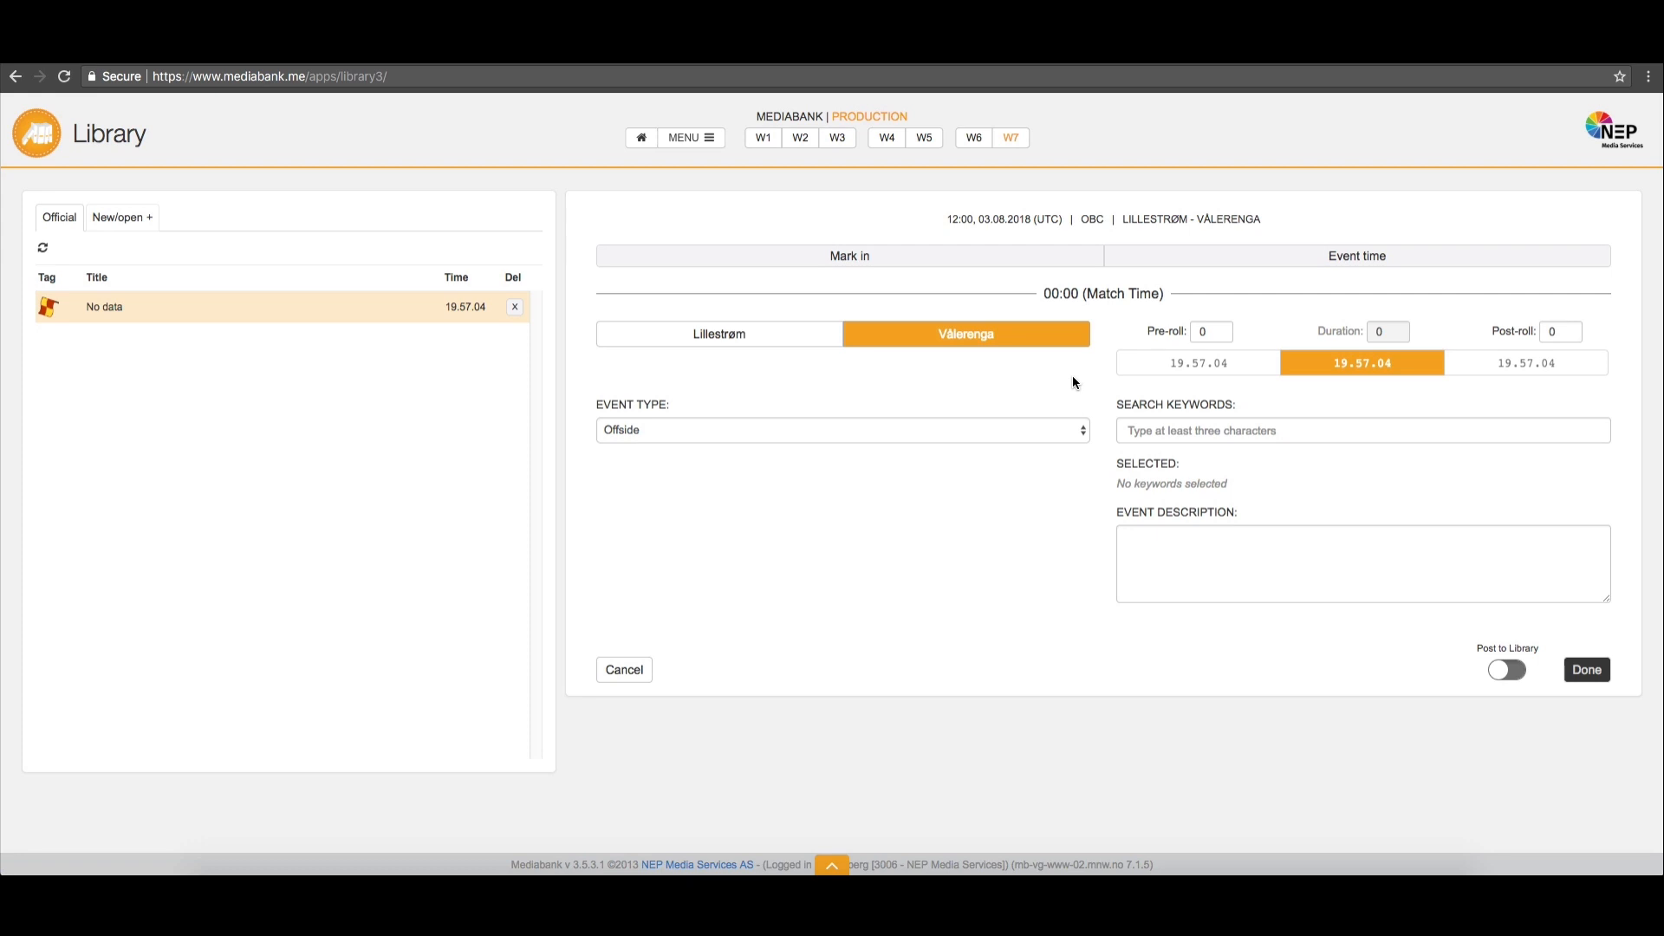
{"action": "left_click", "coordinate": [1173, 430]}
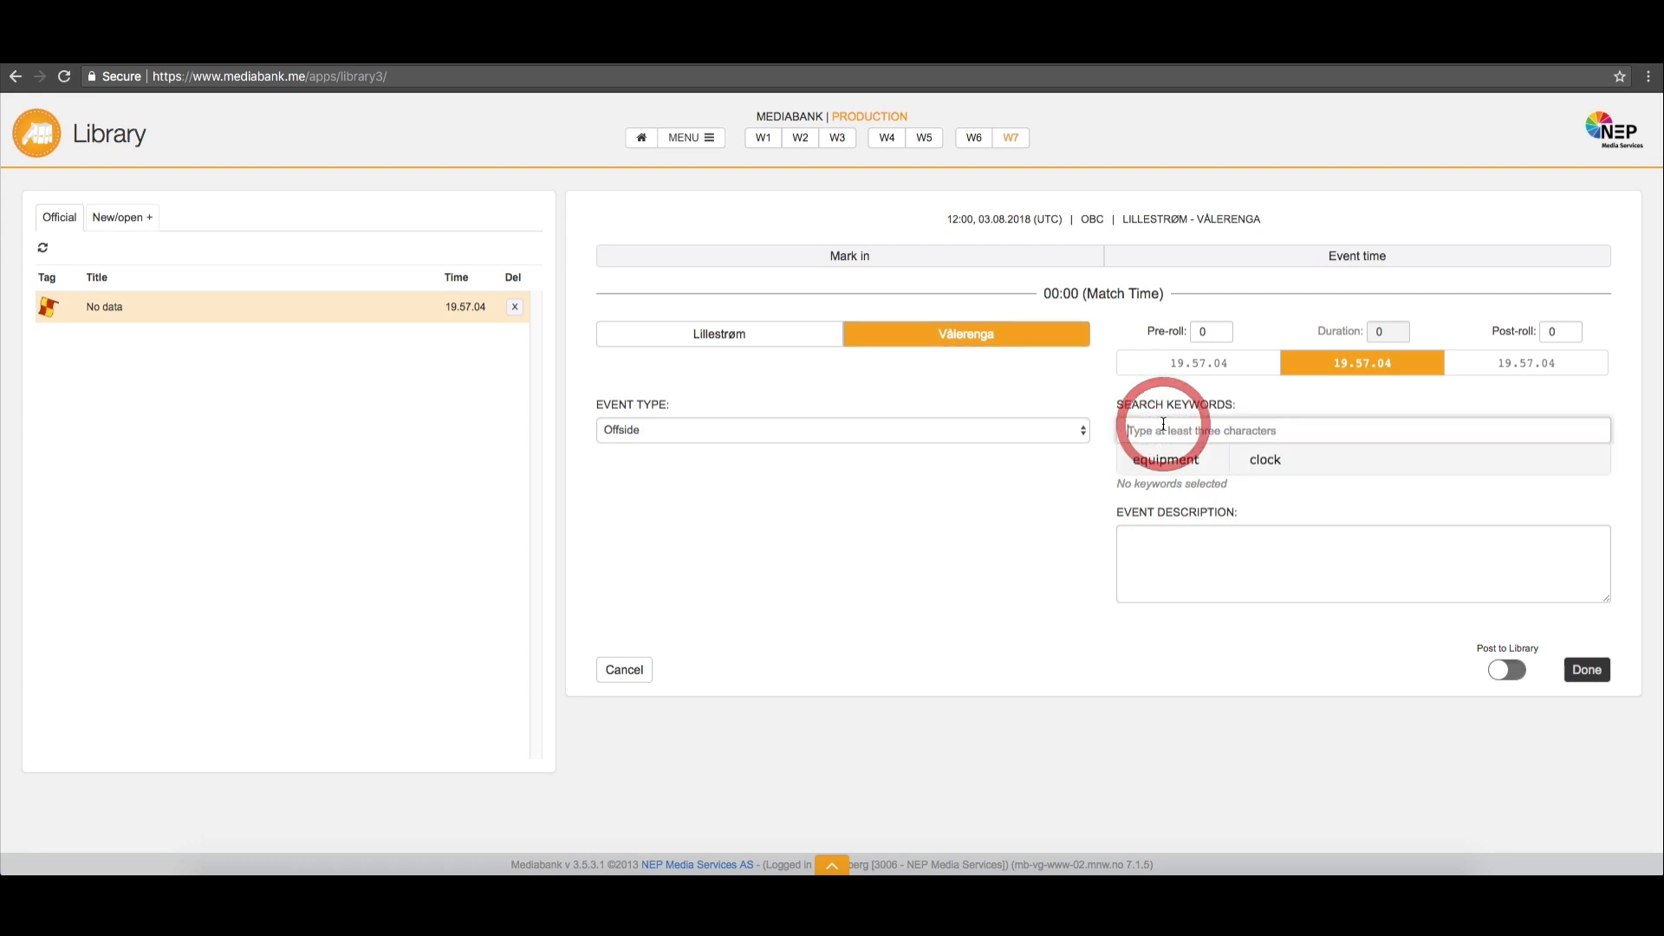
{"action": "type", "text": "cam"}
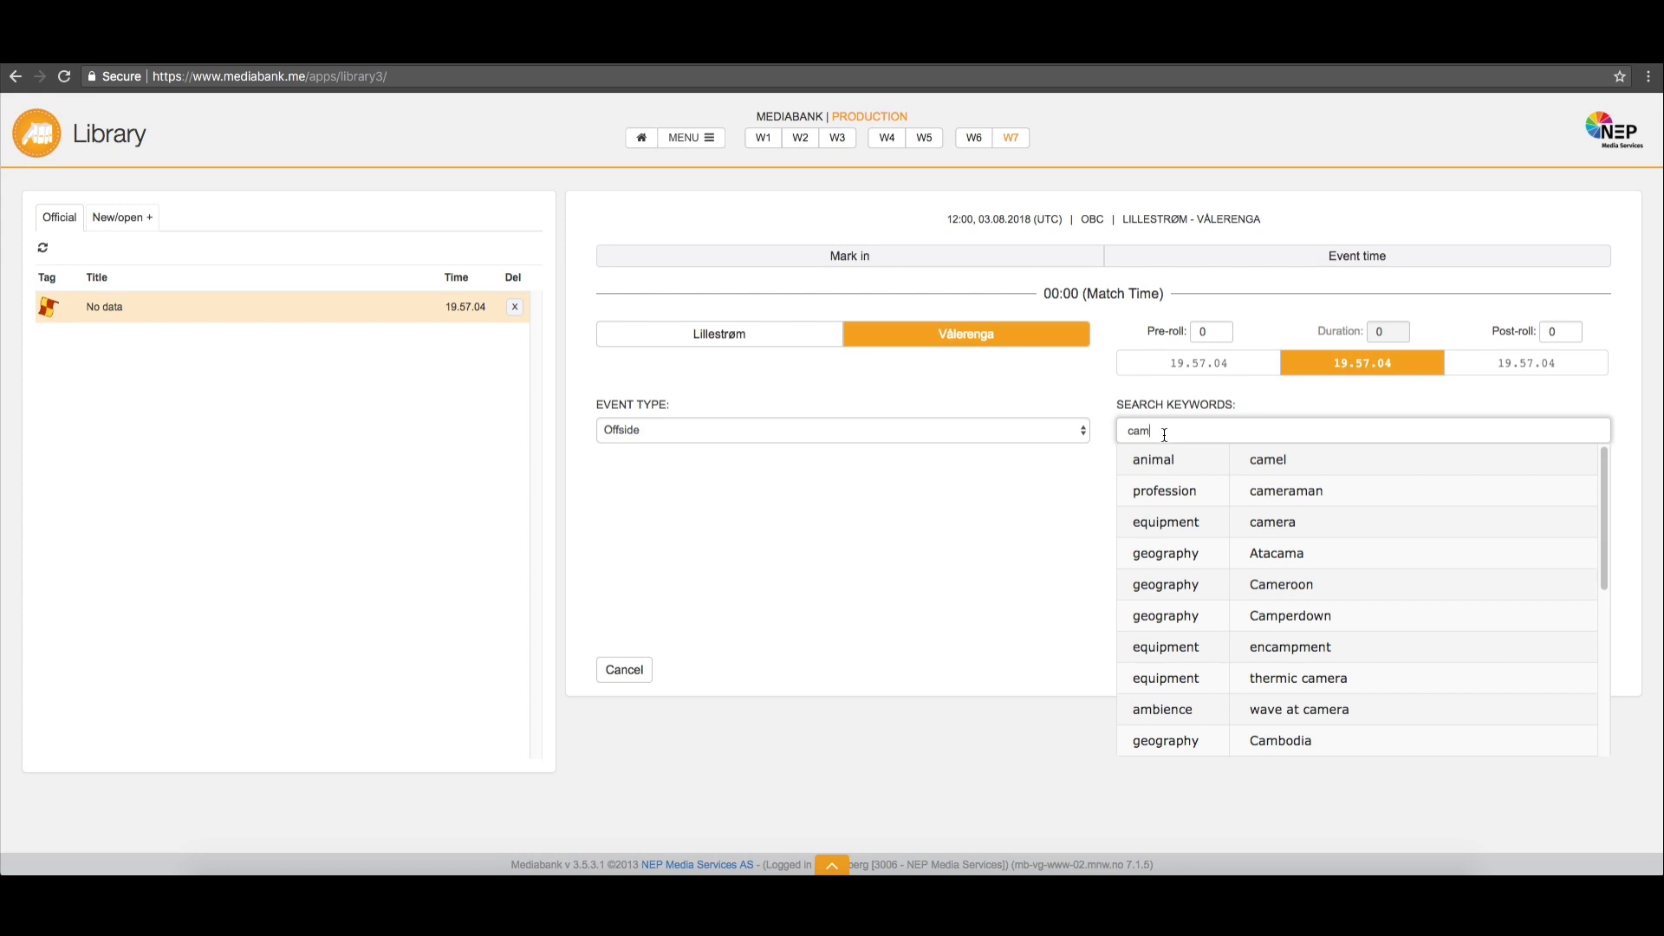
{"action": "left_click", "coordinate": [1217, 524]}
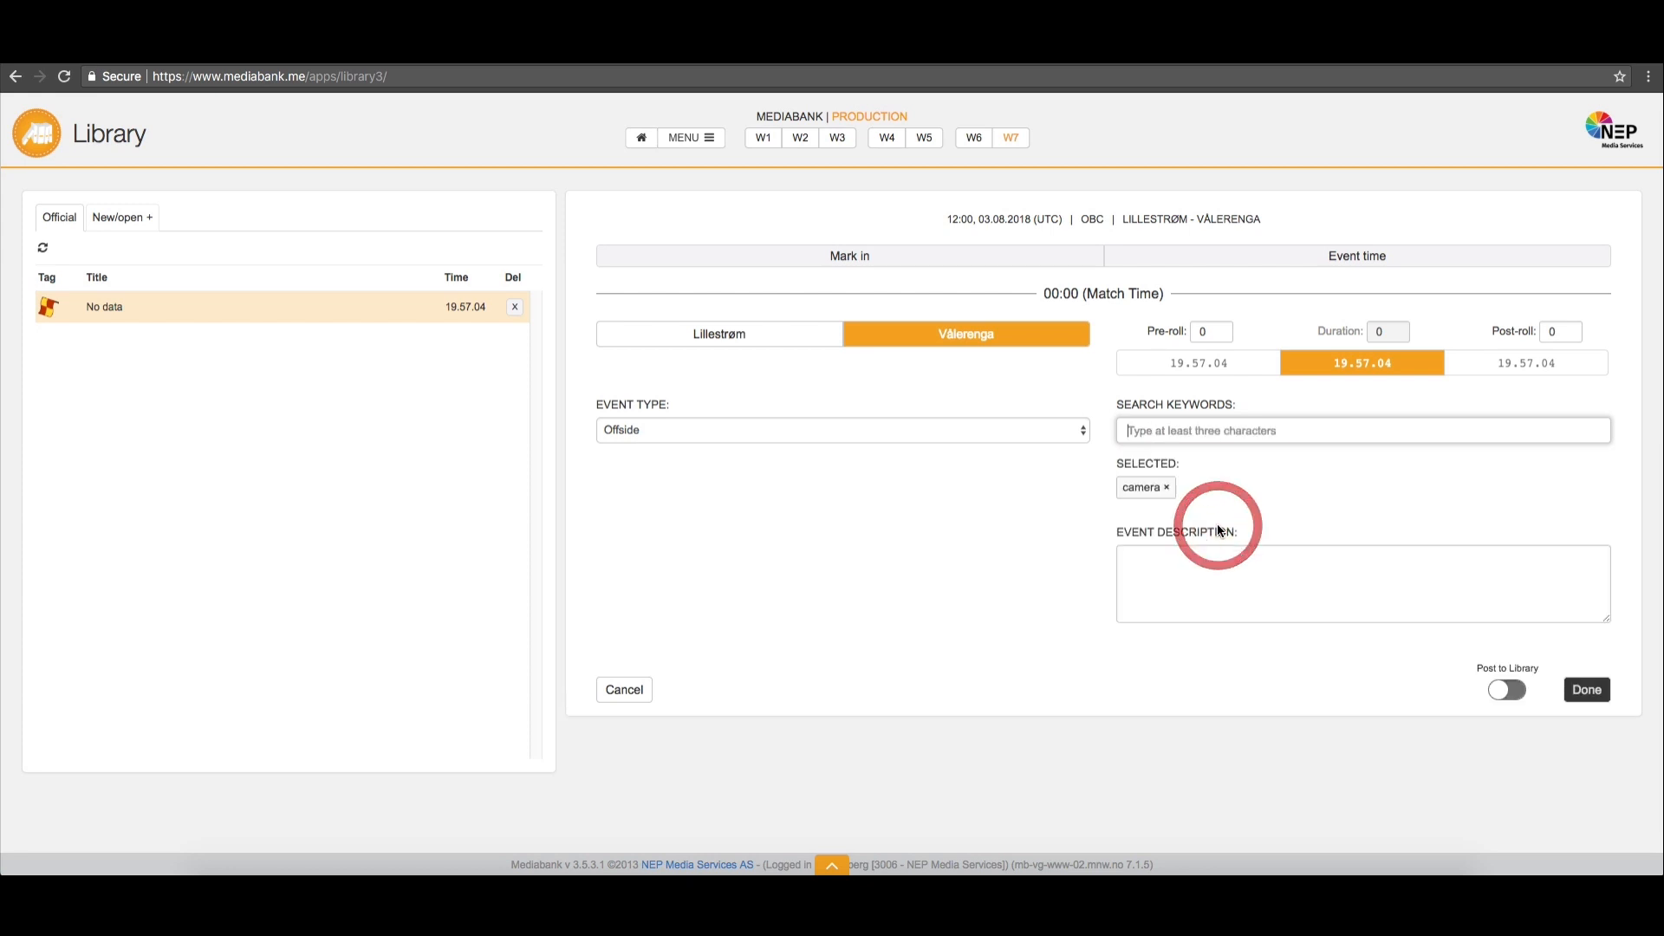
{"action": "left_click", "coordinate": [1200, 568]}
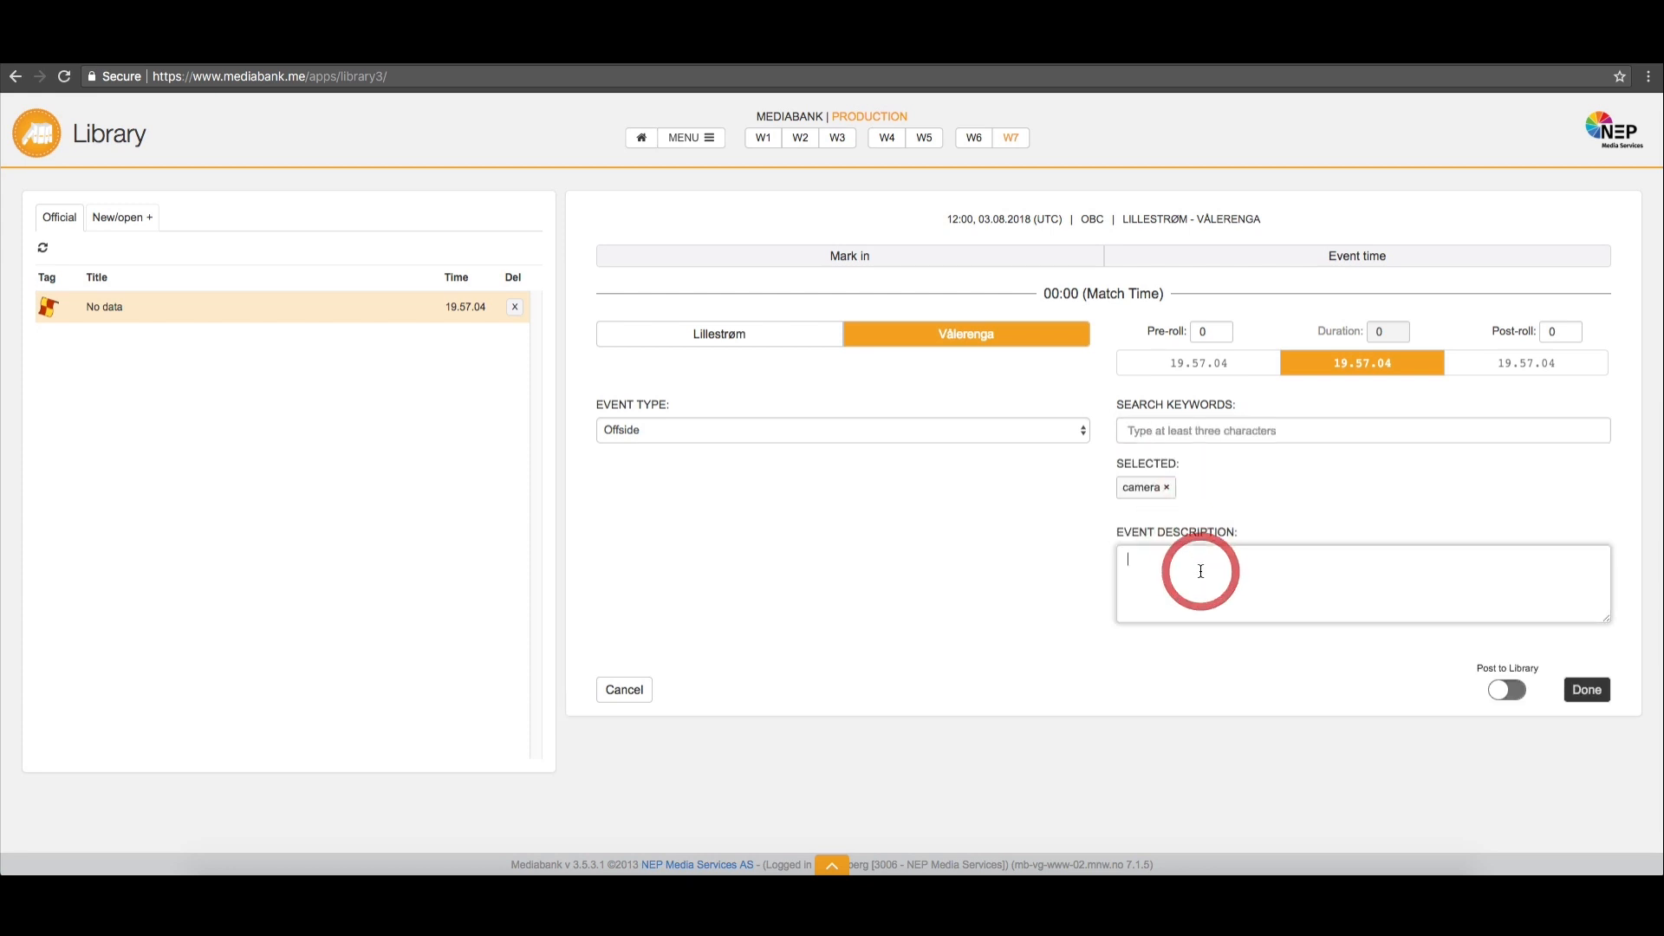
{"action": "type", "text": "Test"}
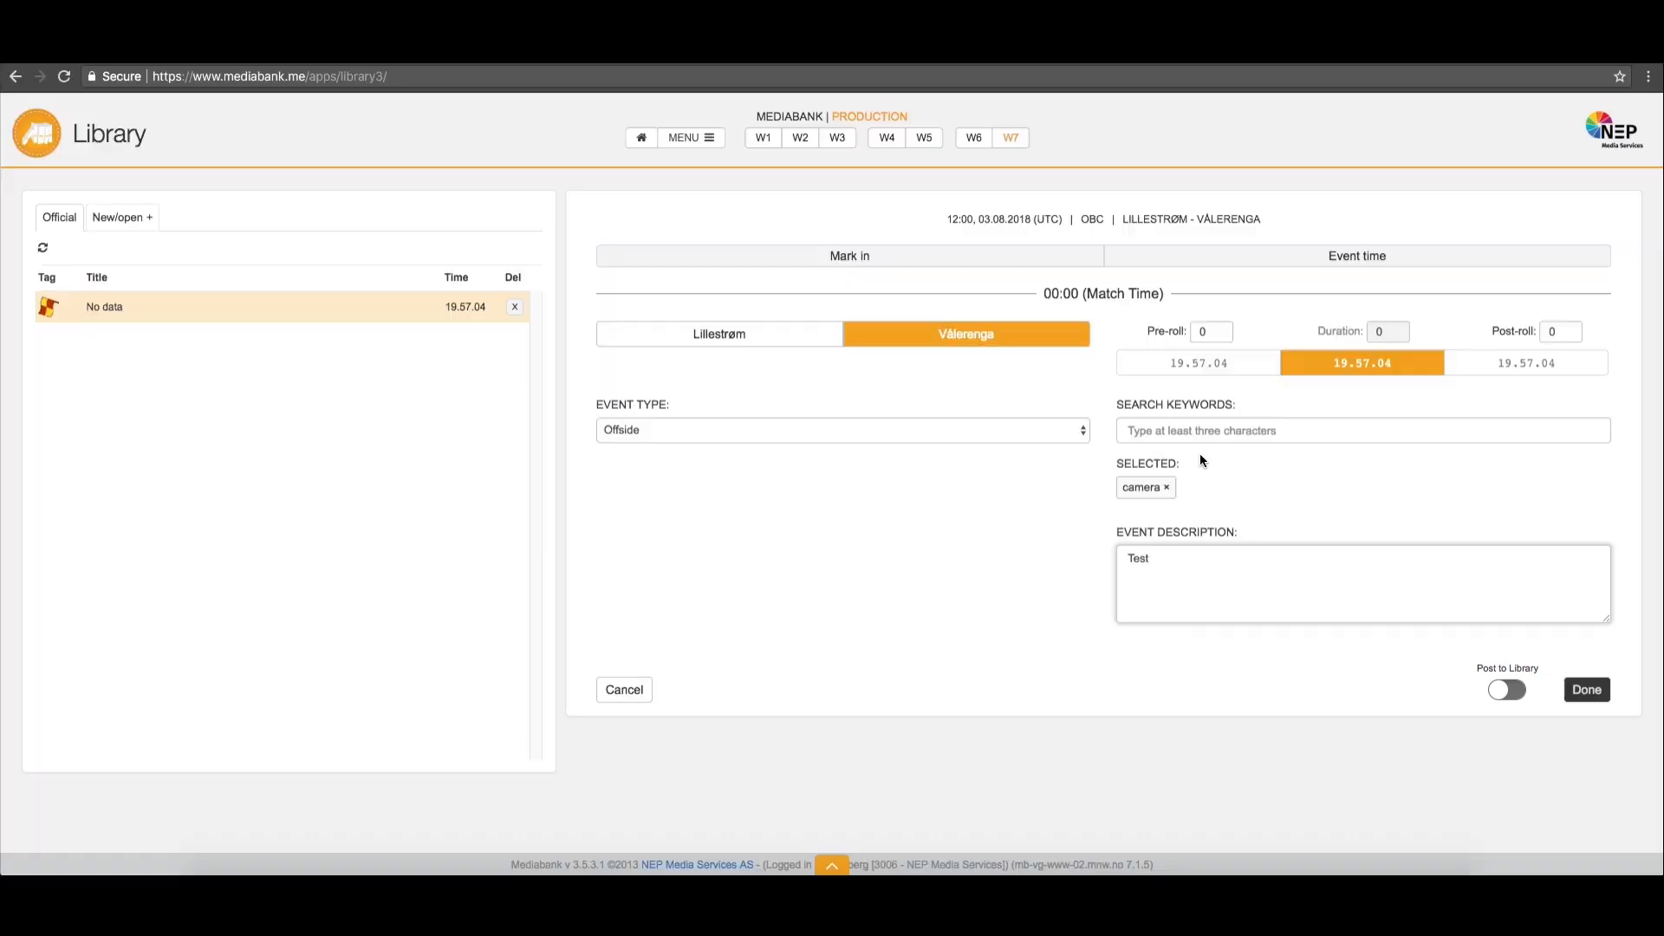
Set the offside event's pre-roll to 10 and post-roll to 20, and save the event
{"action": "left_click", "coordinate": [1204, 334]}
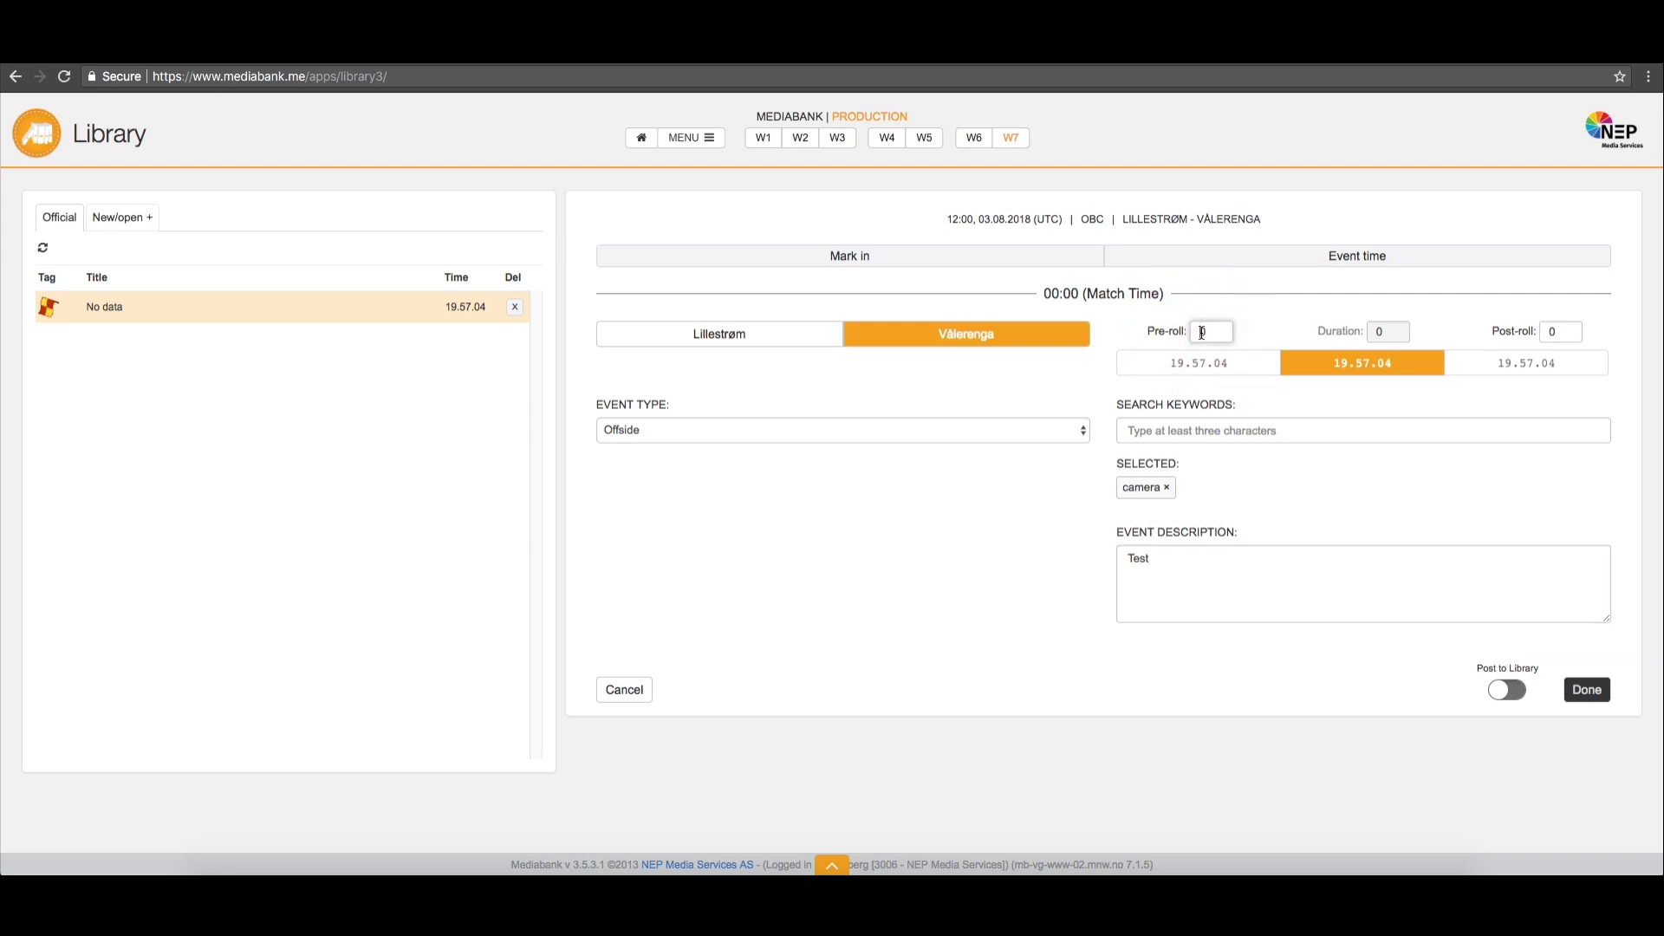
{"action": "type", "text": "1"}
{"action": "left_click", "coordinate": [1550, 331]}
{"action": "type", "text": "2"}
{"action": "left_click", "coordinate": [1595, 691]}
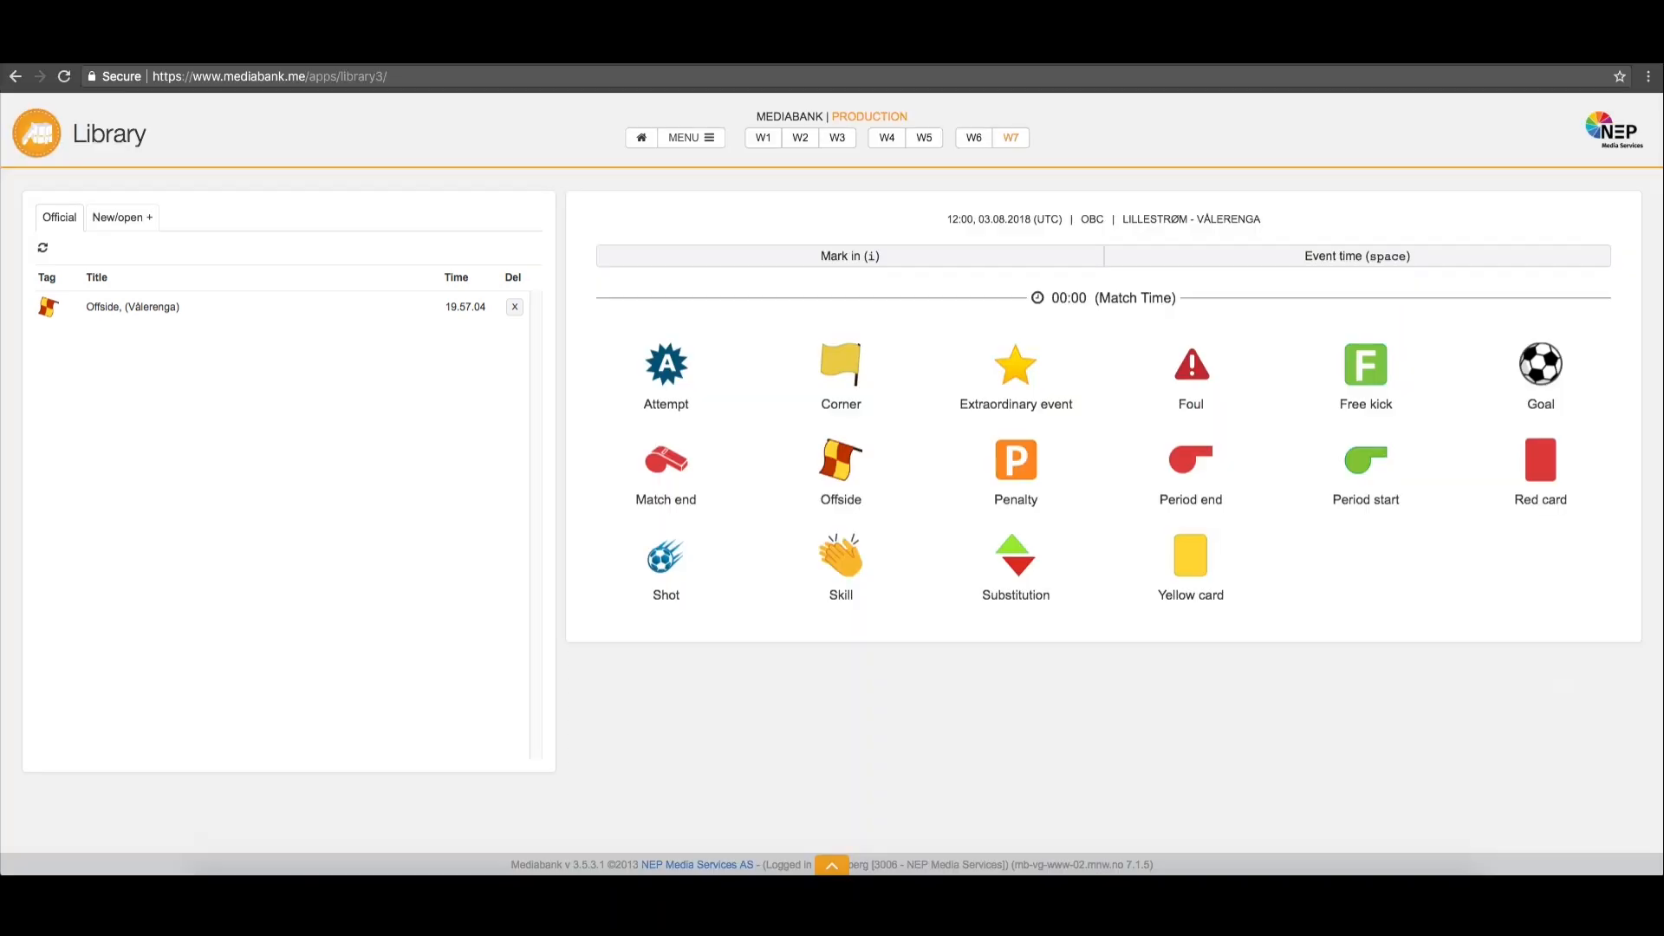
Log a new event tagged as Corner and log another undefined event while the corner's details are open
{"action": "left_click", "coordinate": [1255, 264]}
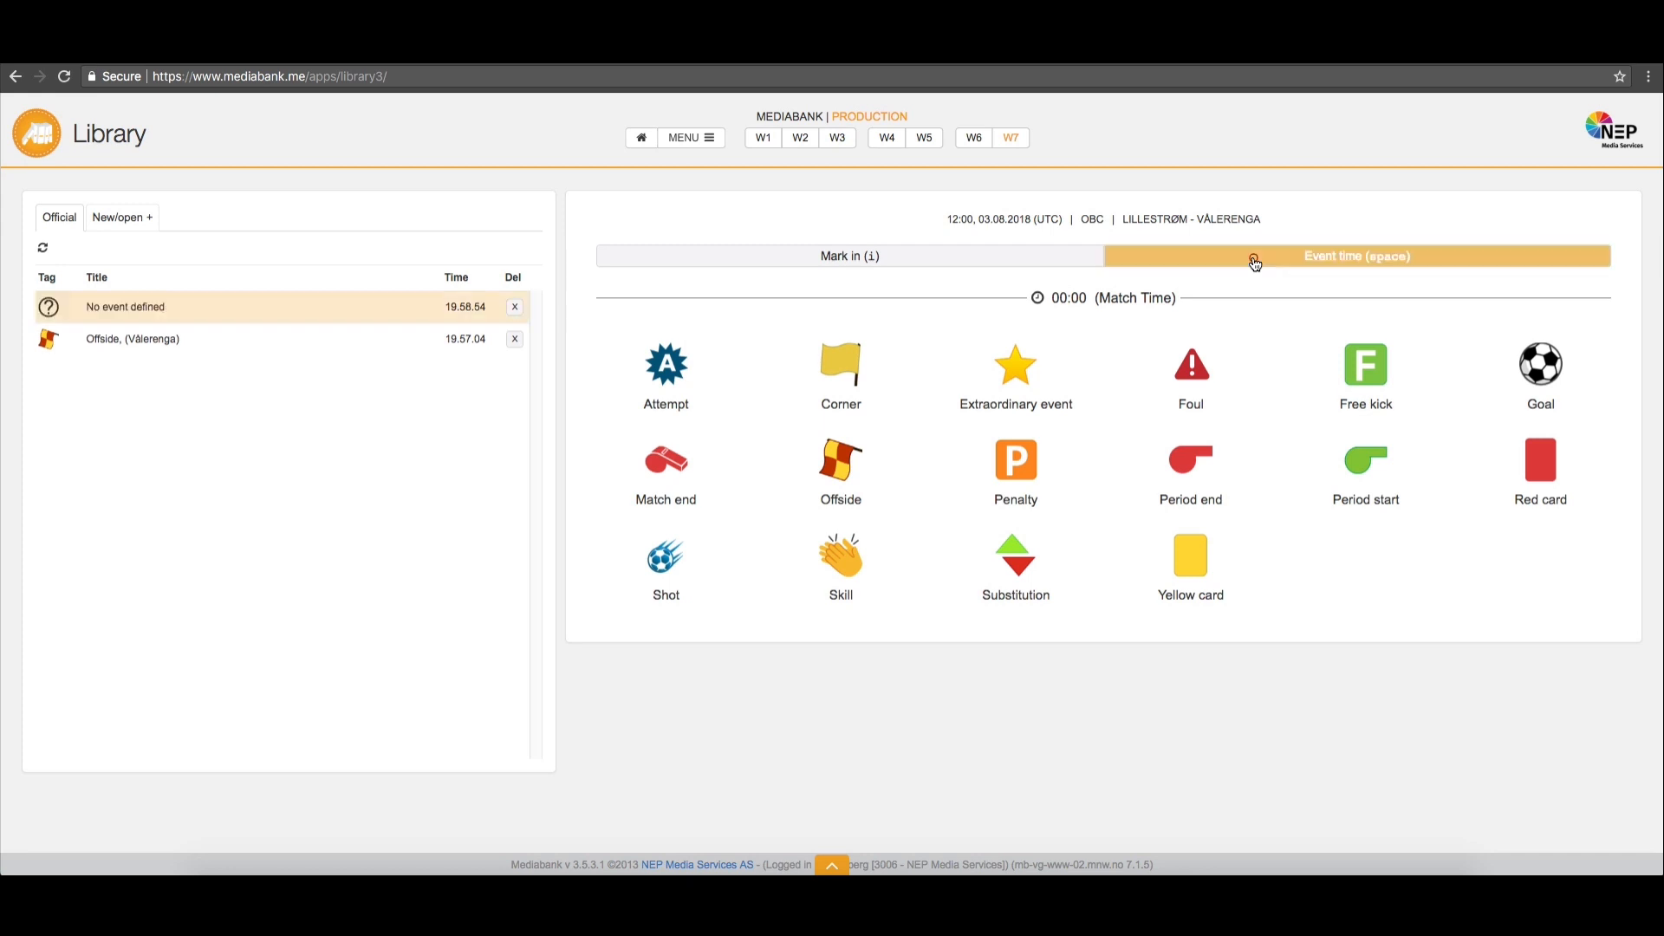
{"action": "left_click", "coordinate": [848, 384]}
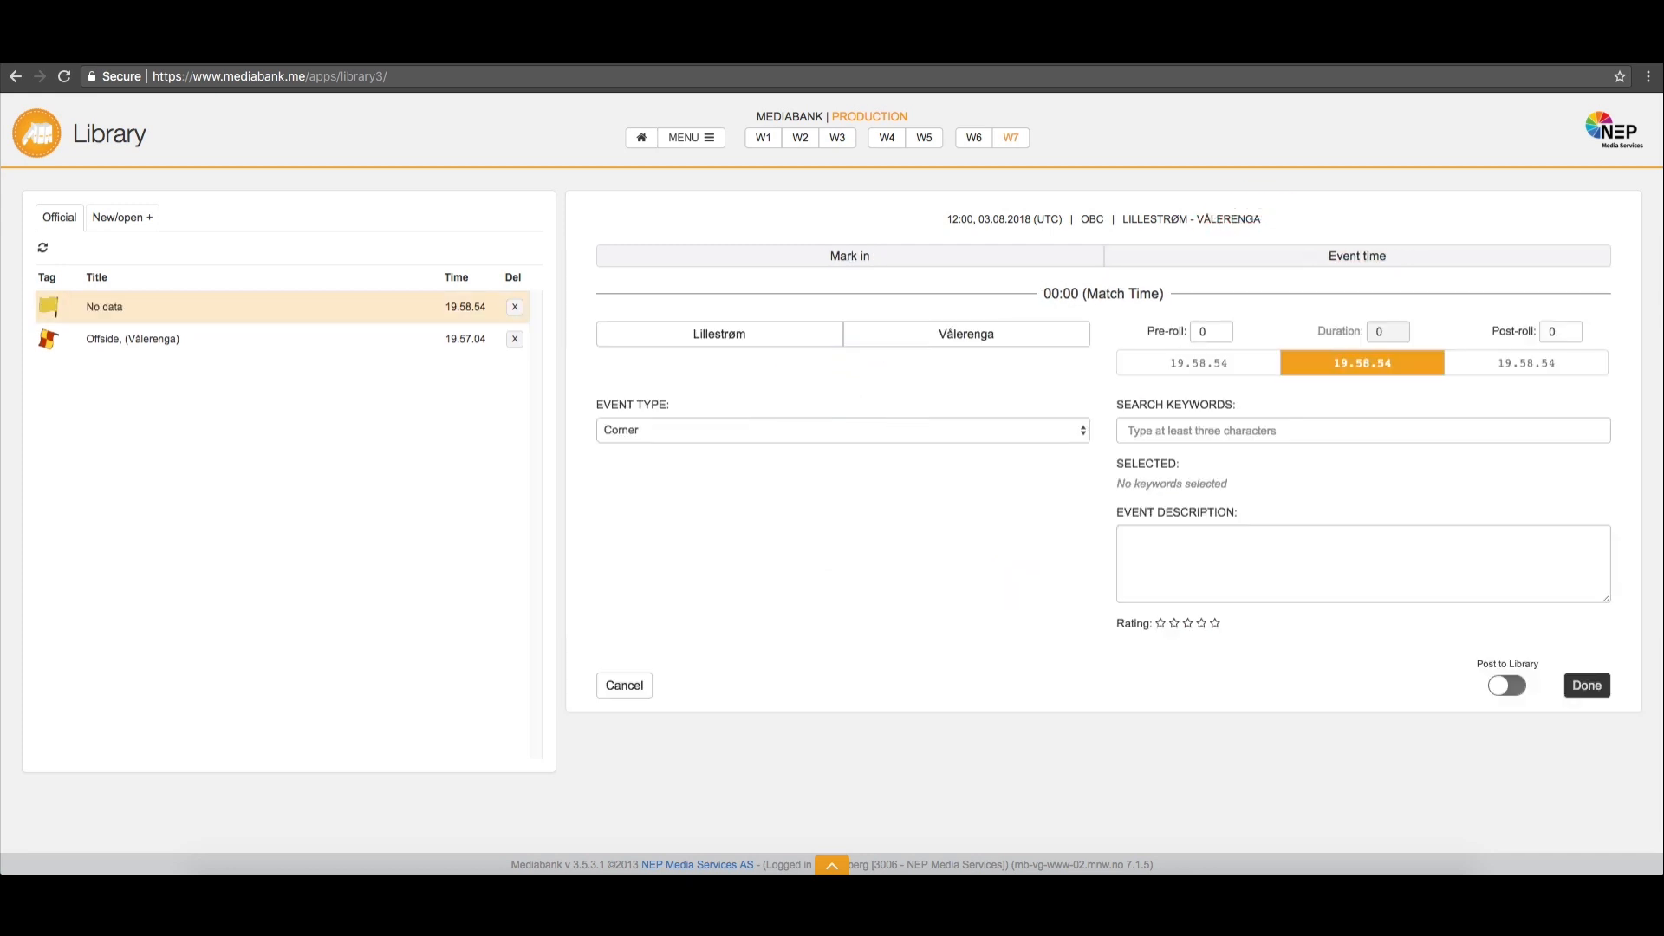
{"action": "left_click", "coordinate": [1153, 260]}
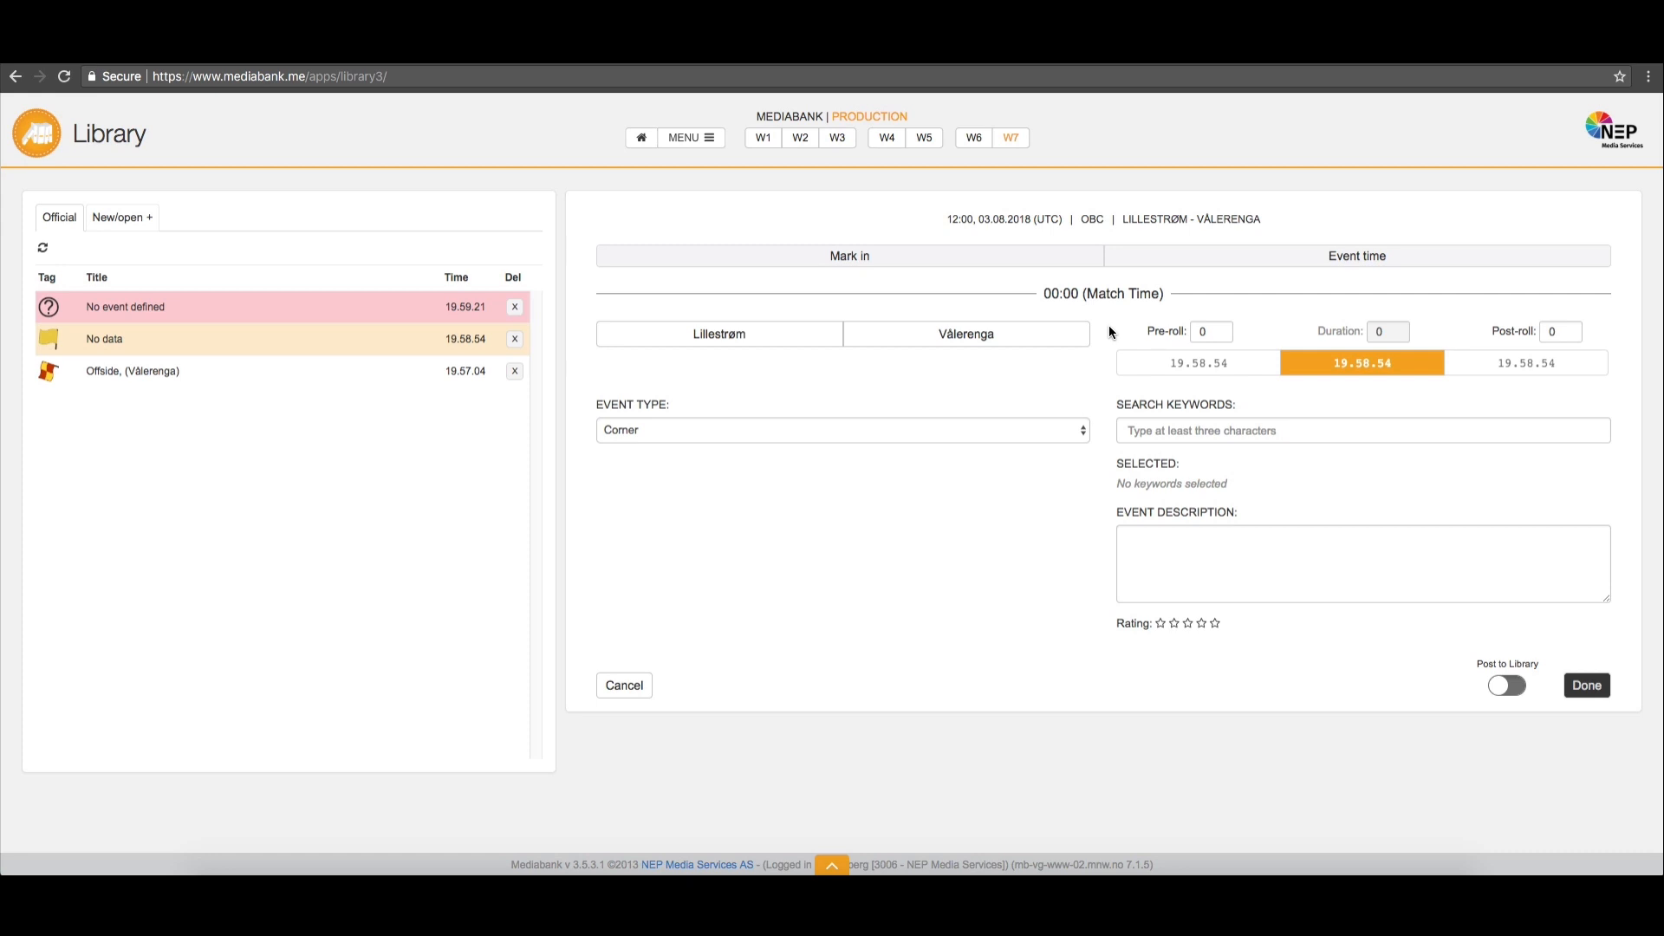
Add the suggested keyword clock and the description "Test" to the corner event
{"action": "left_click", "coordinate": [1166, 428]}
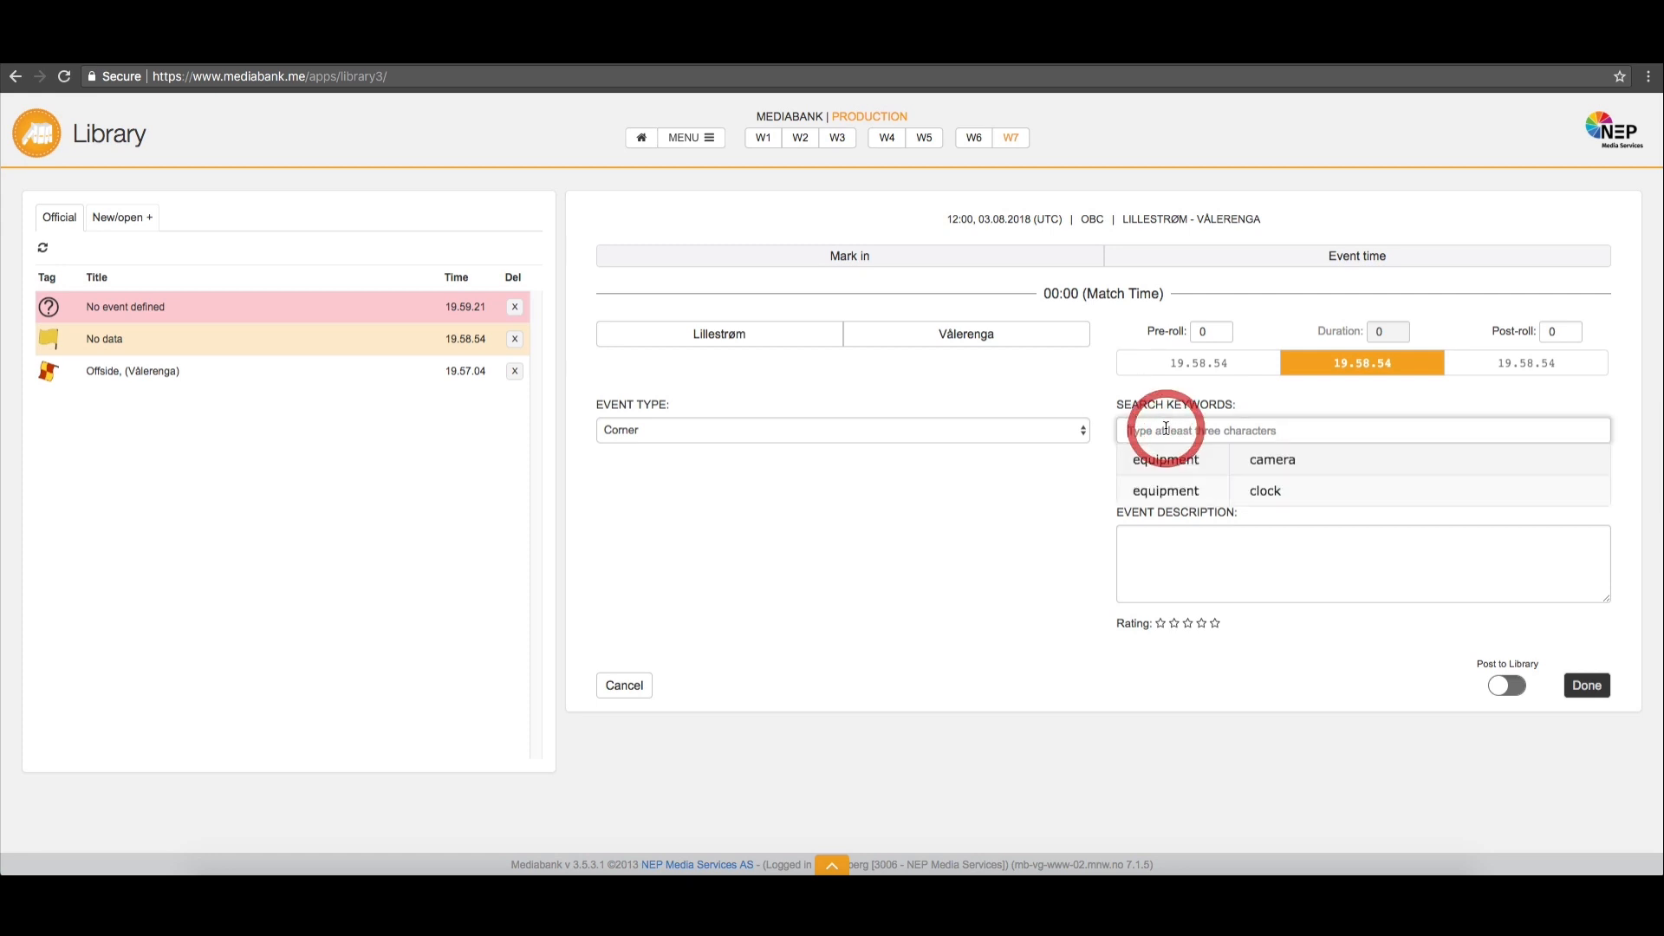
{"action": "left_click", "coordinate": [1184, 482]}
{"action": "left_click", "coordinate": [1178, 565]}
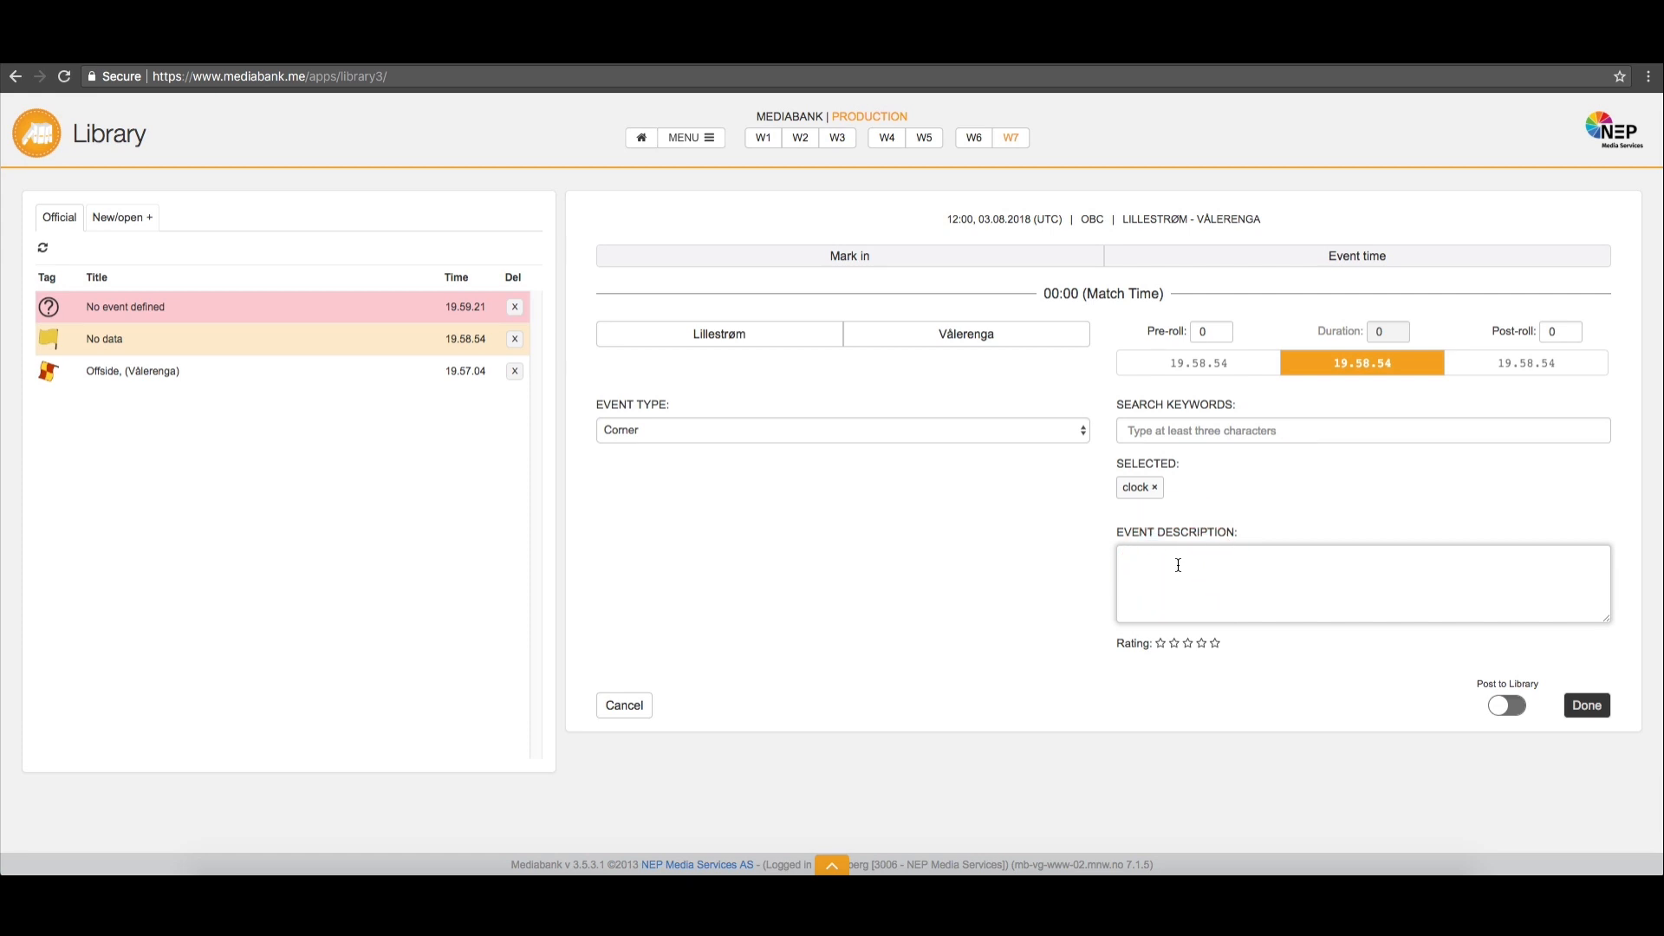
{"action": "type", "text": "Test"}
Complete the corner event with pre-roll 10, post-roll 20 and the team Lillestrøm, and save it
{"action": "left_click", "coordinate": [1201, 331]}
{"action": "type", "text": "1"}
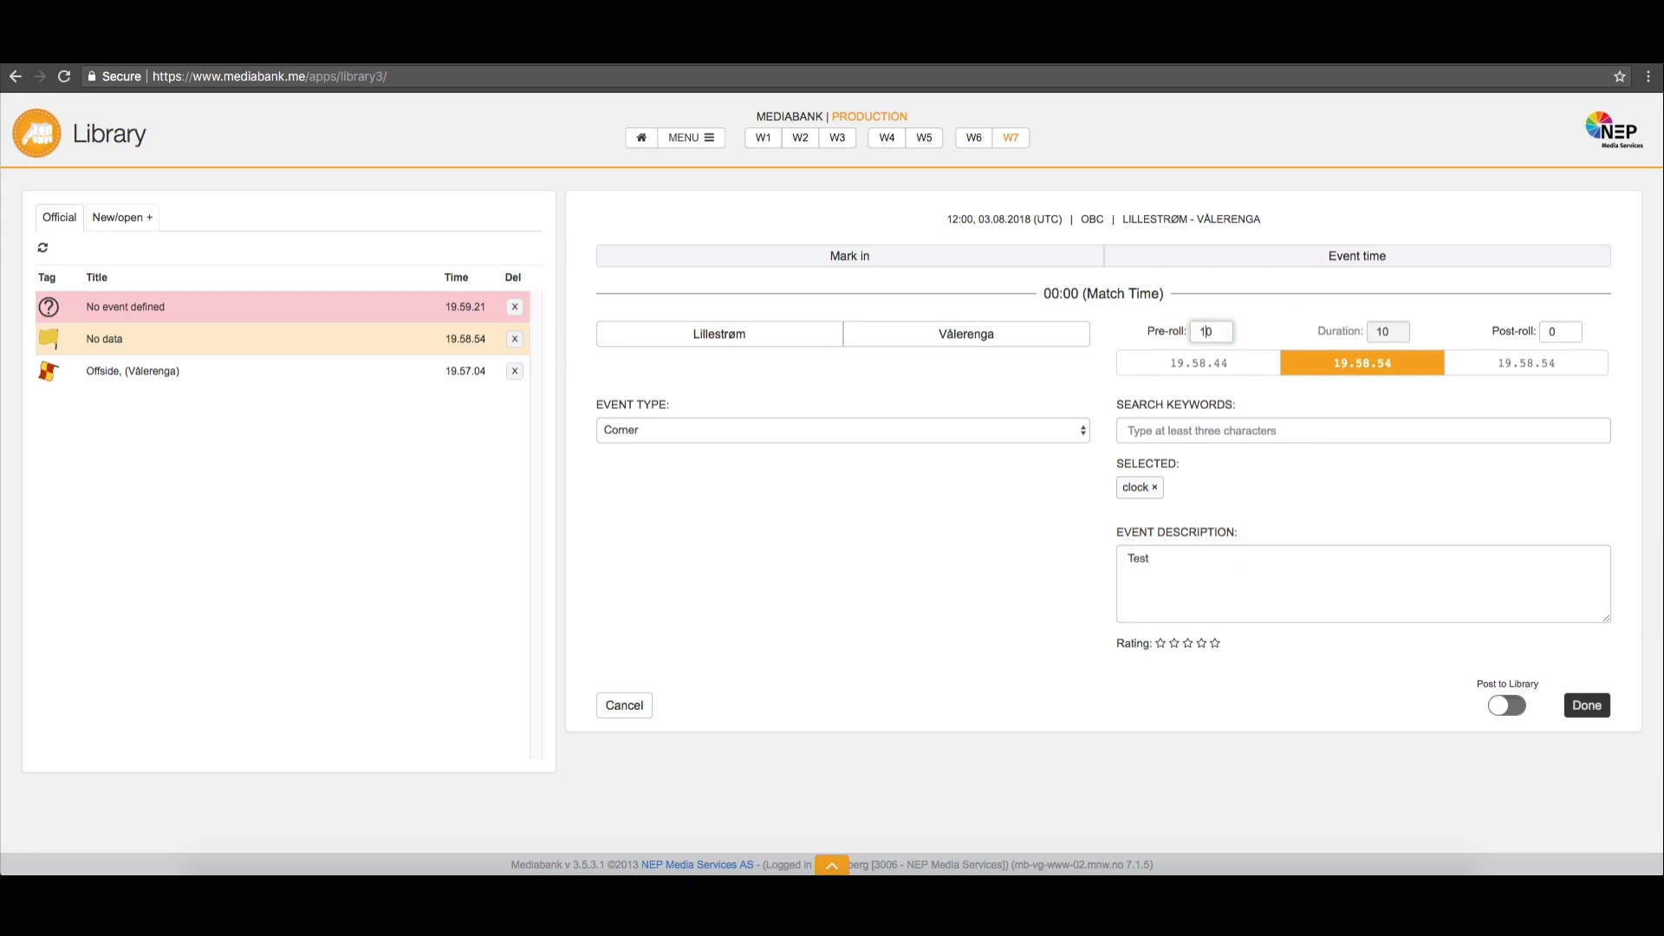
{"action": "left_click", "coordinate": [1550, 331]}
{"action": "left_click", "coordinate": [1574, 712]}
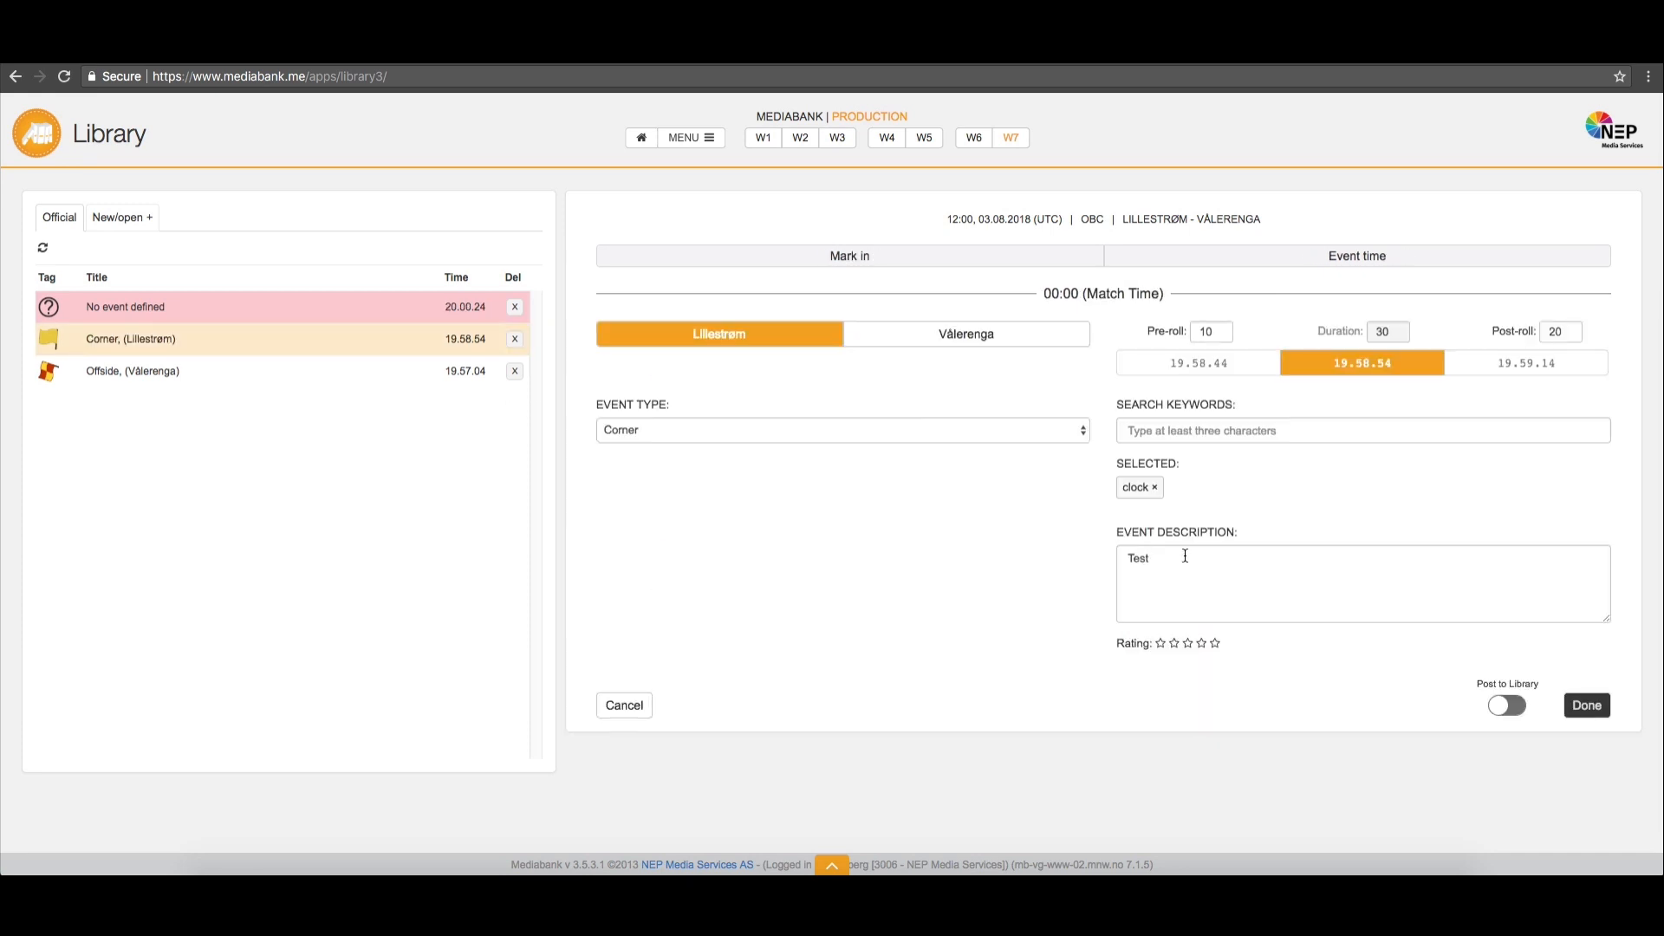
Log one more undefined event by event time, and tag the earlier undefined event at 20.00.24 as Corner and save it
{"action": "left_click", "coordinate": [1299, 256]}
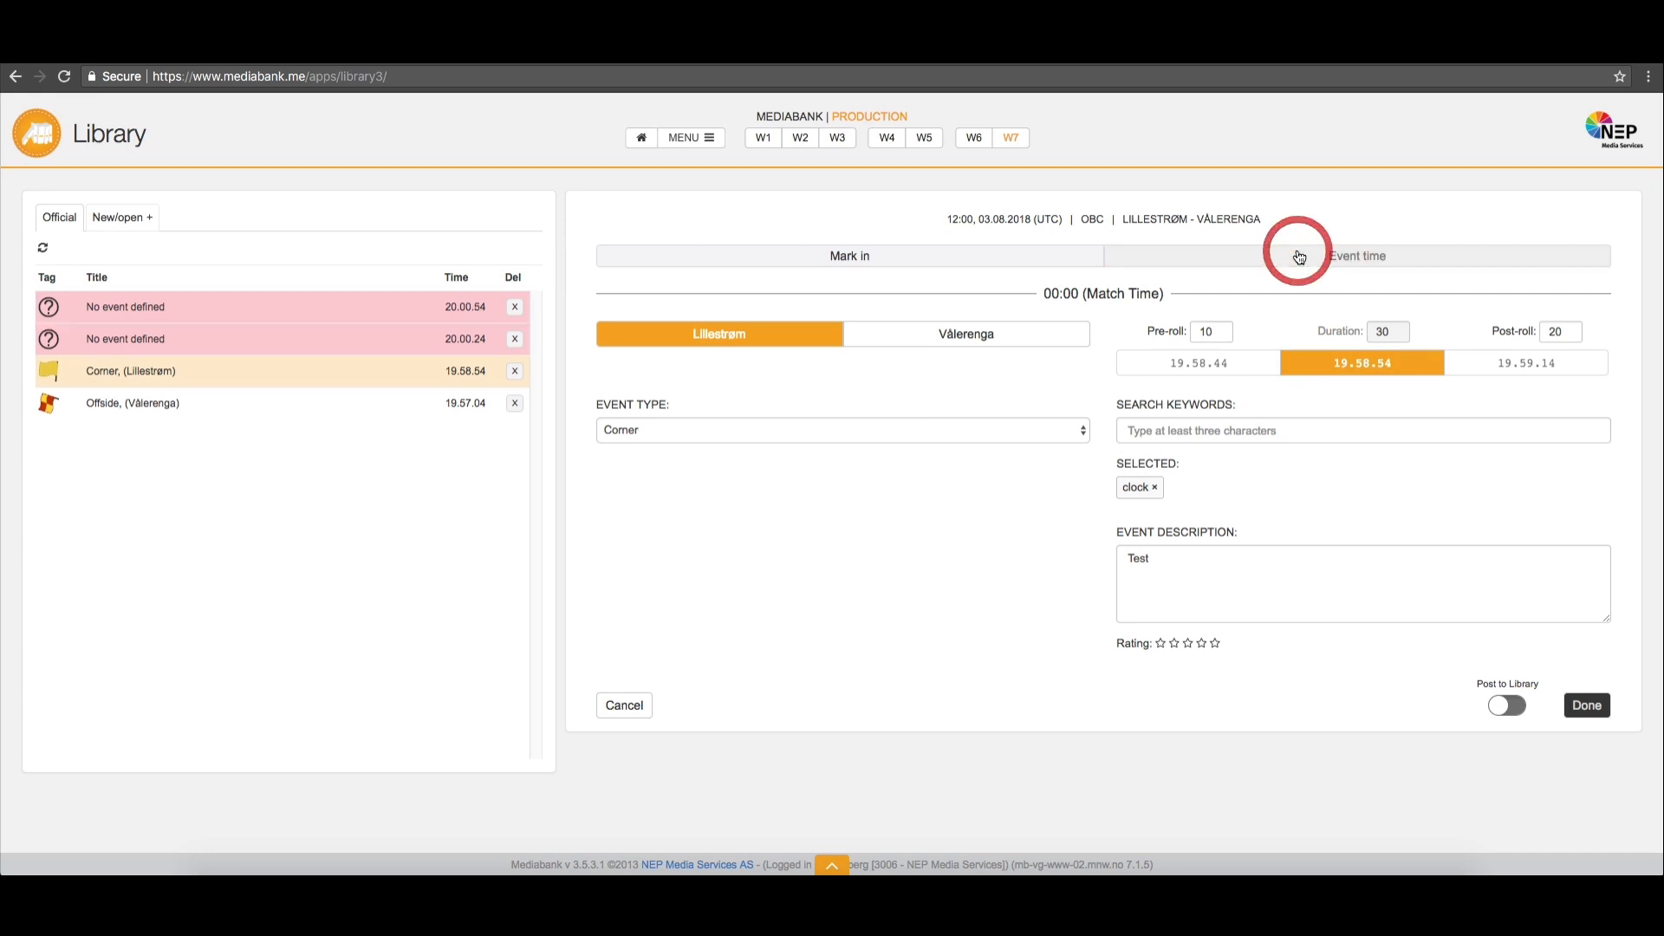
{"action": "left_click", "coordinate": [392, 341]}
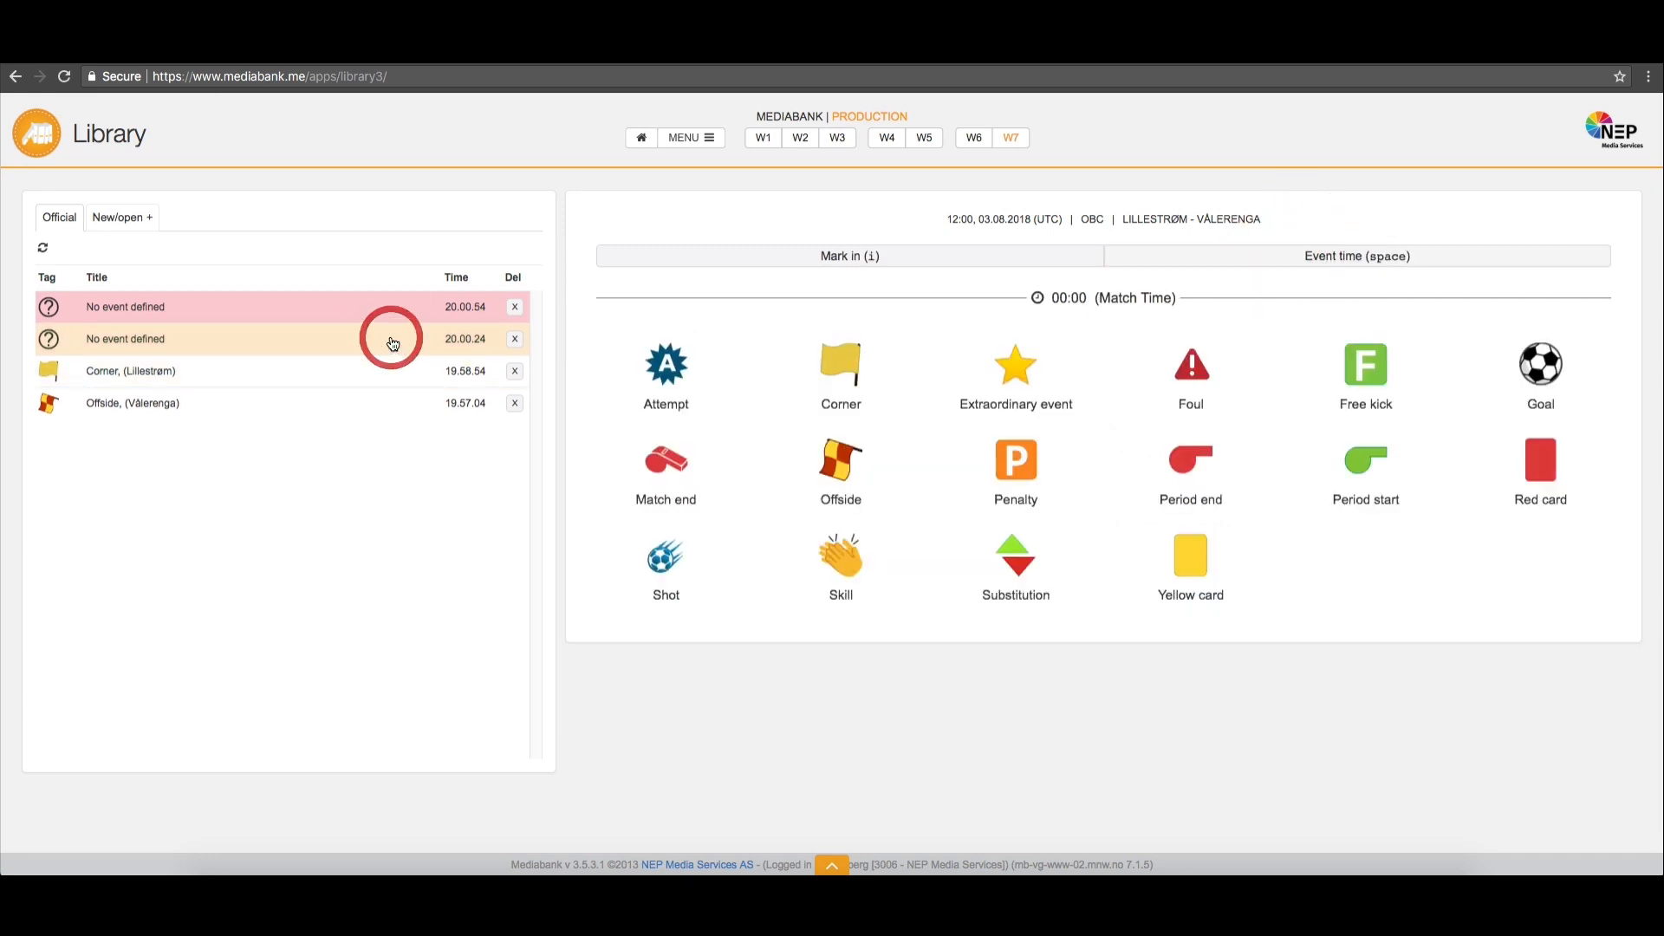
{"action": "left_click", "coordinate": [811, 381]}
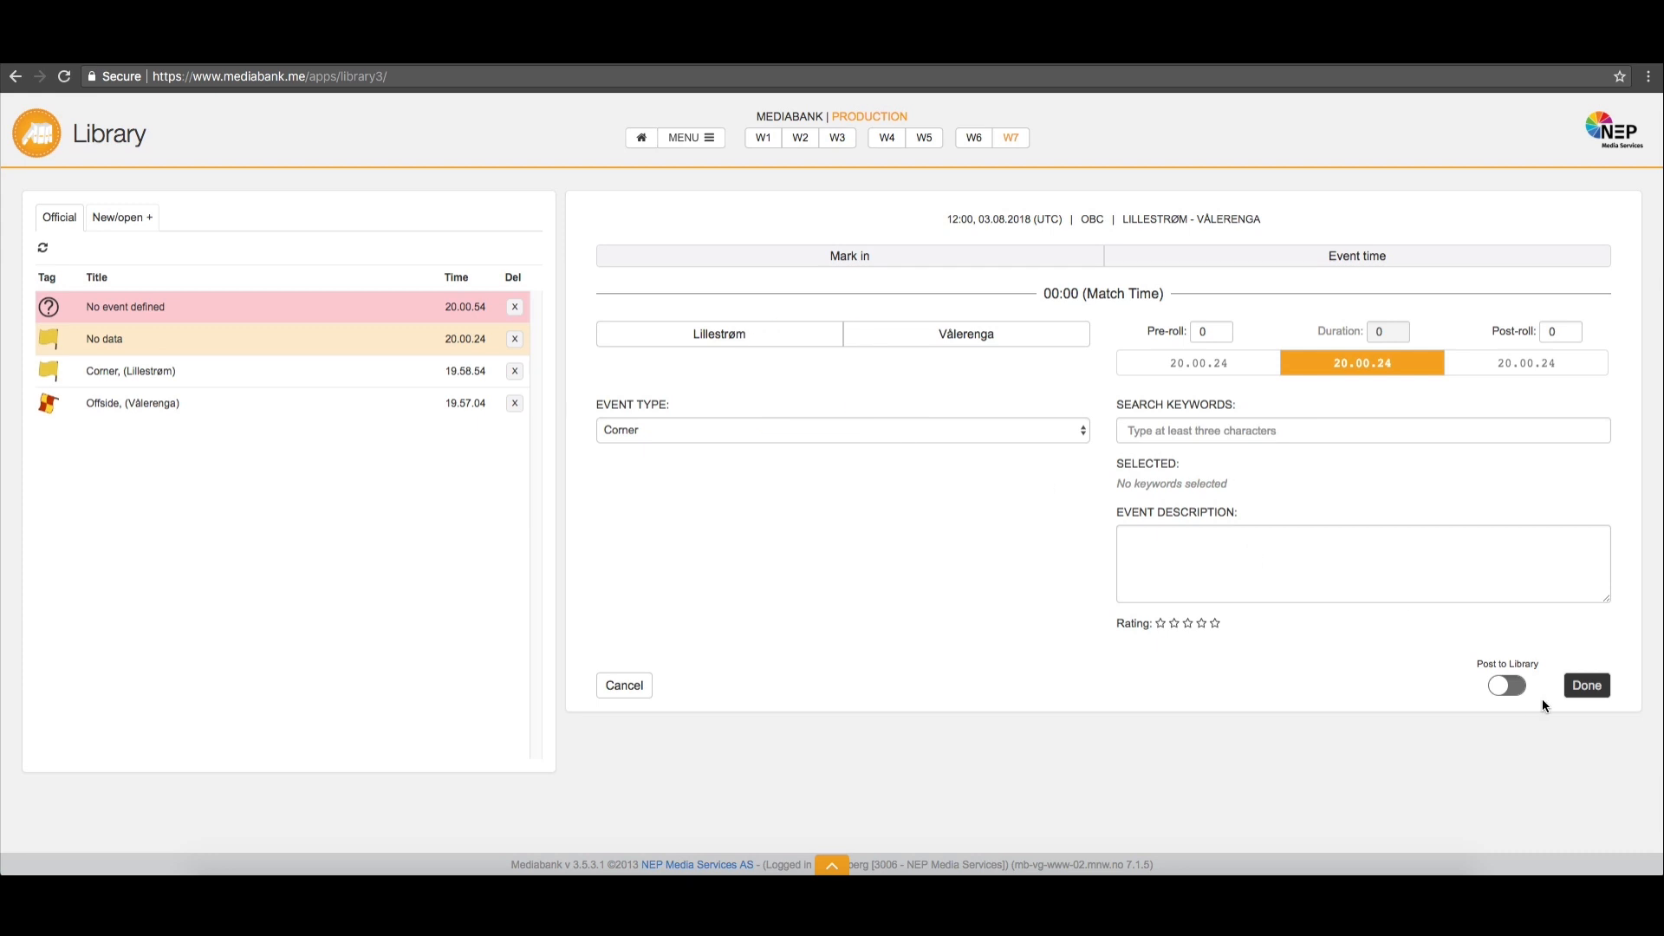
{"action": "left_click", "coordinate": [1587, 686]}
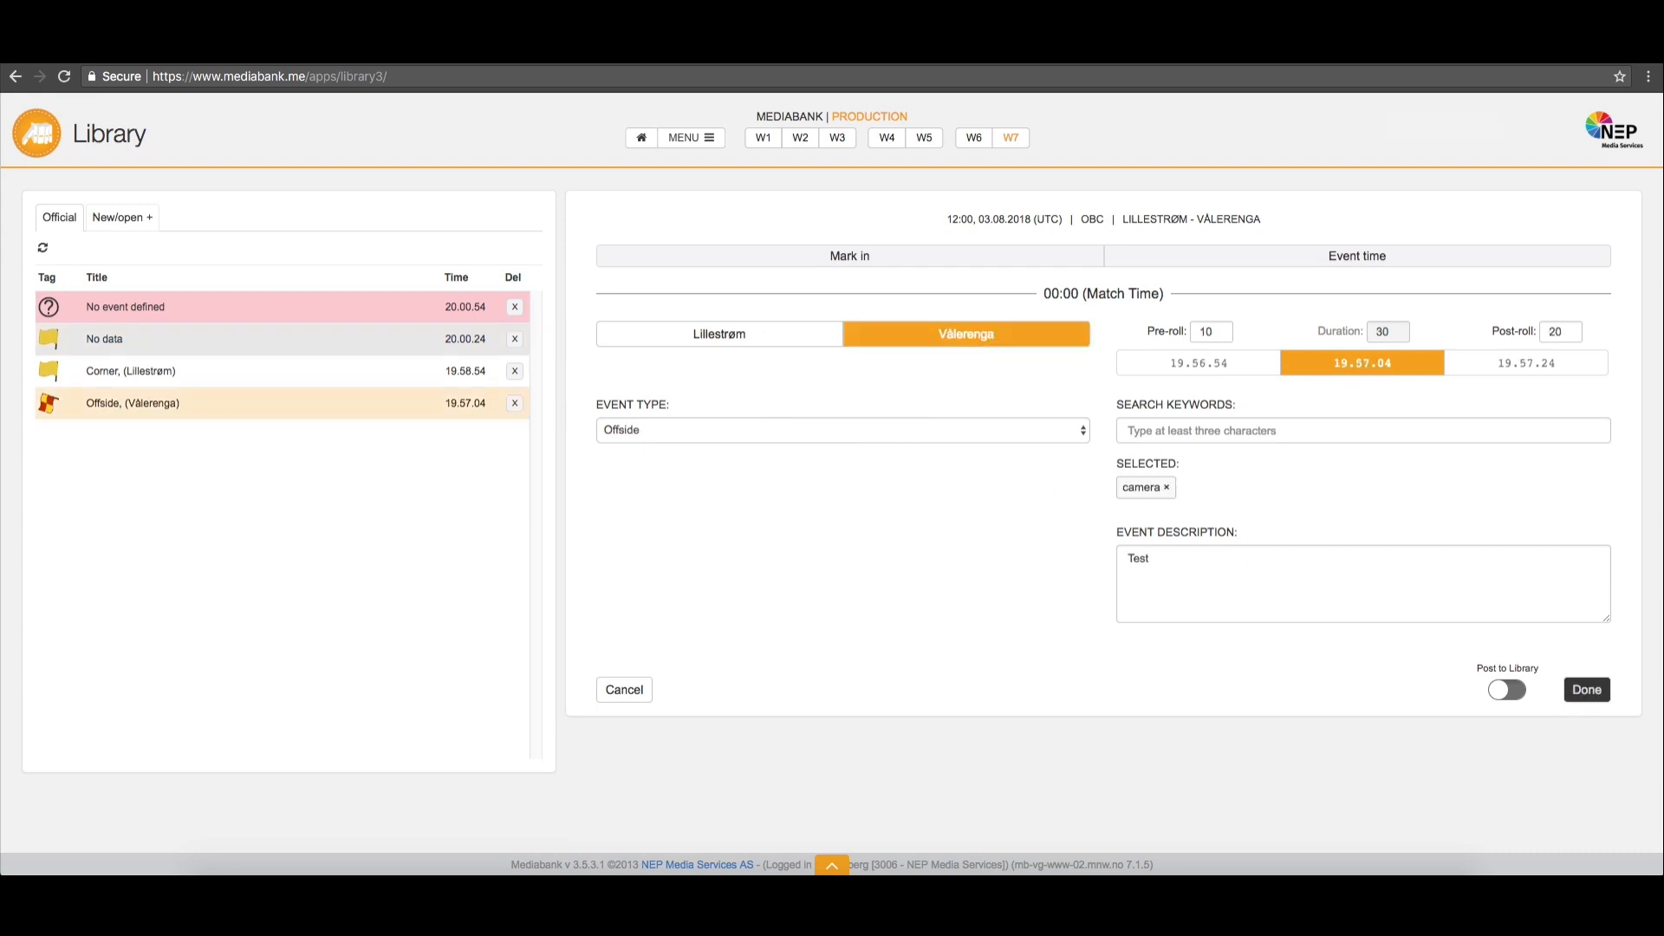